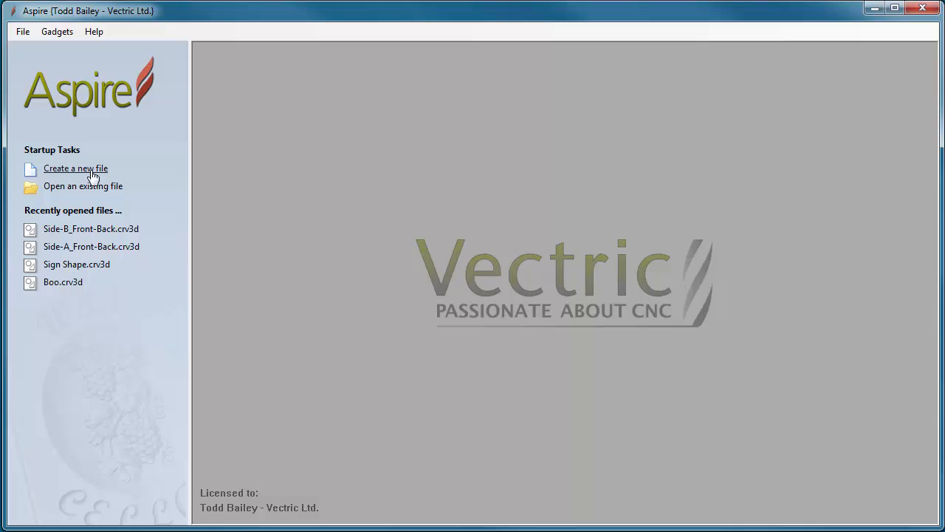
Create a new job with a height of 12 inches, keeping the other default job settings.
left_click(92, 172)
double_click(130, 109)
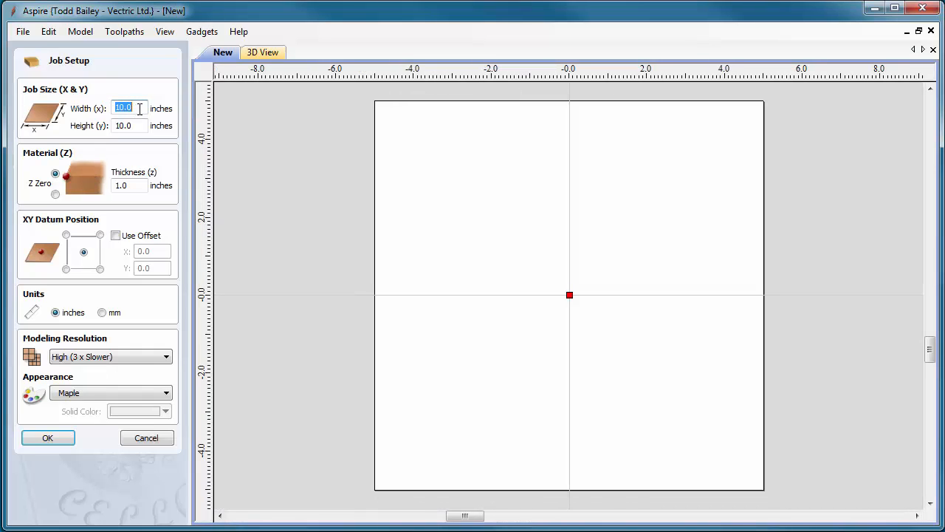
key("Tab")
type("12")
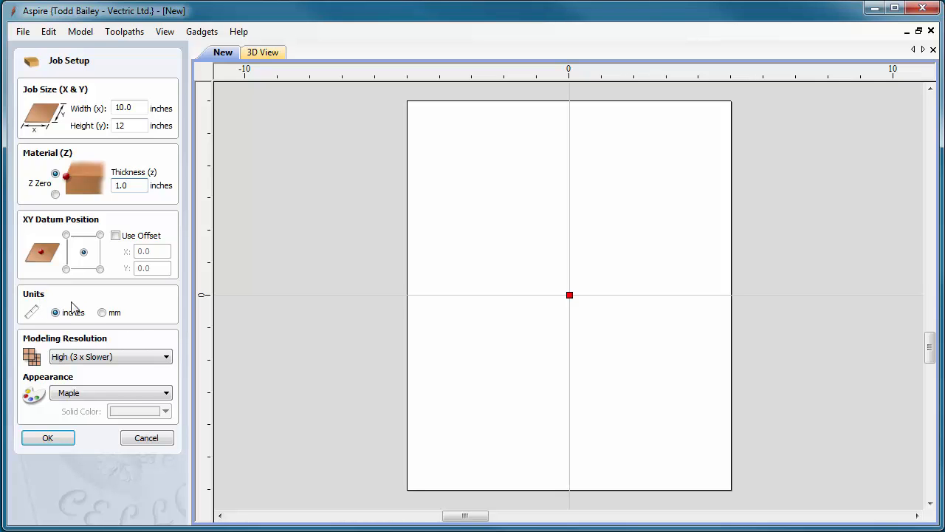
left_click(61, 440)
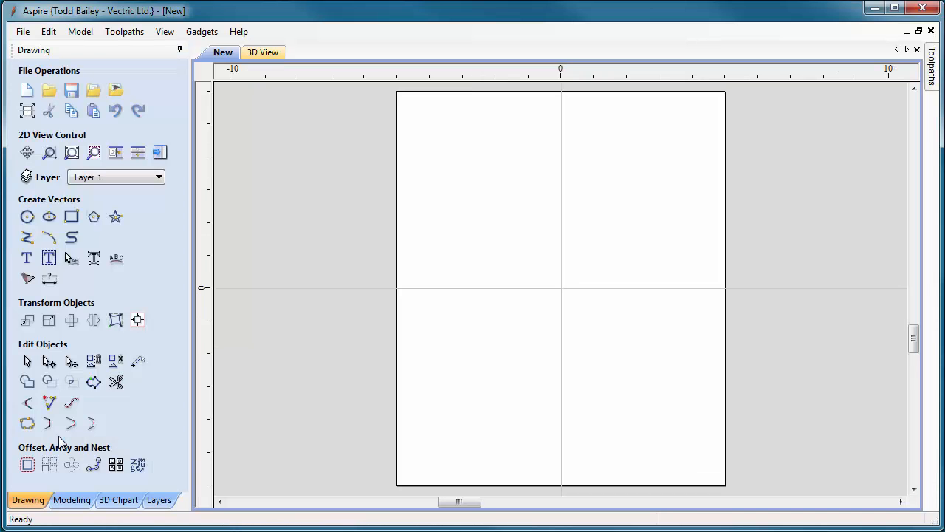
Insert the Badge Shape No.1 clipart from the Local Heroes - Firefighter No.1 set and enlarge it to about 9.4 inches wide.
left_click(121, 500)
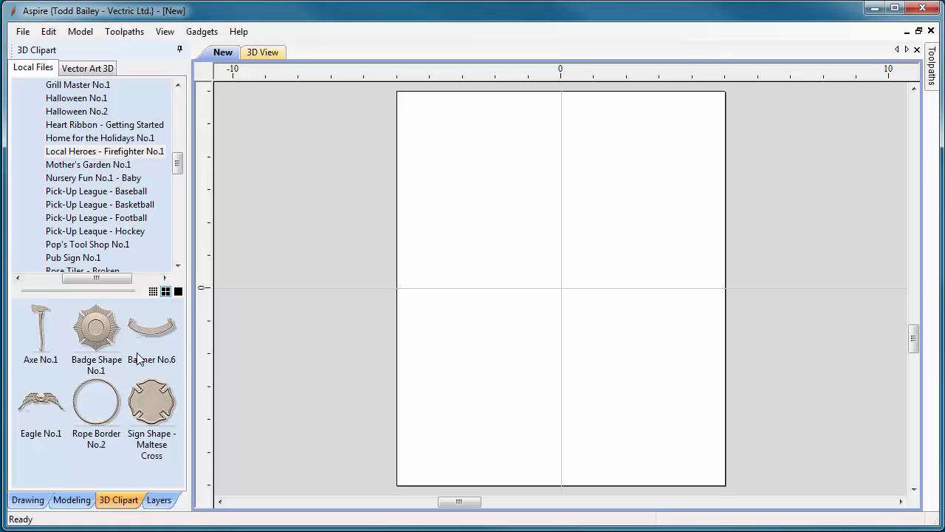
double_click(102, 336)
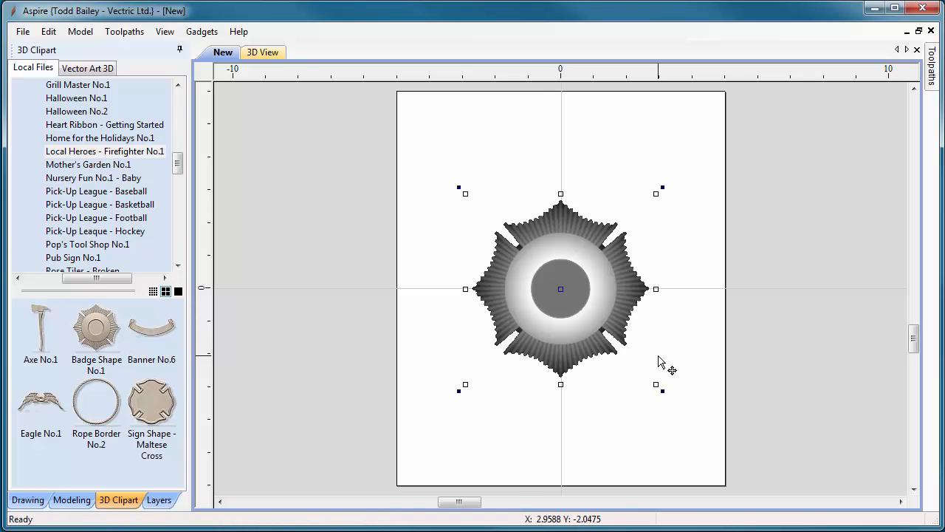
left_click_drag(656, 385, 714, 451)
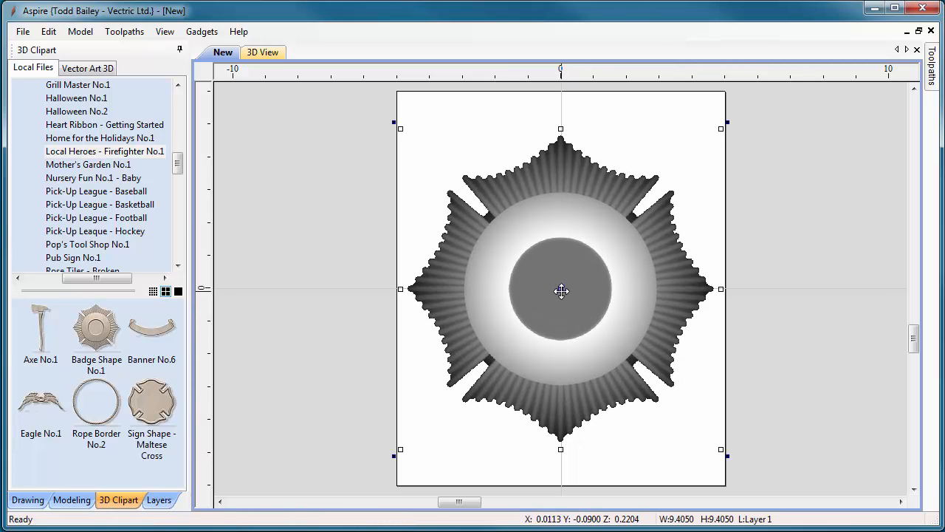
Add the Rope Border No.2 clipart to the badge and resize it to about 5.8 inches, fitting the large circle's rim.
double_click(94, 403)
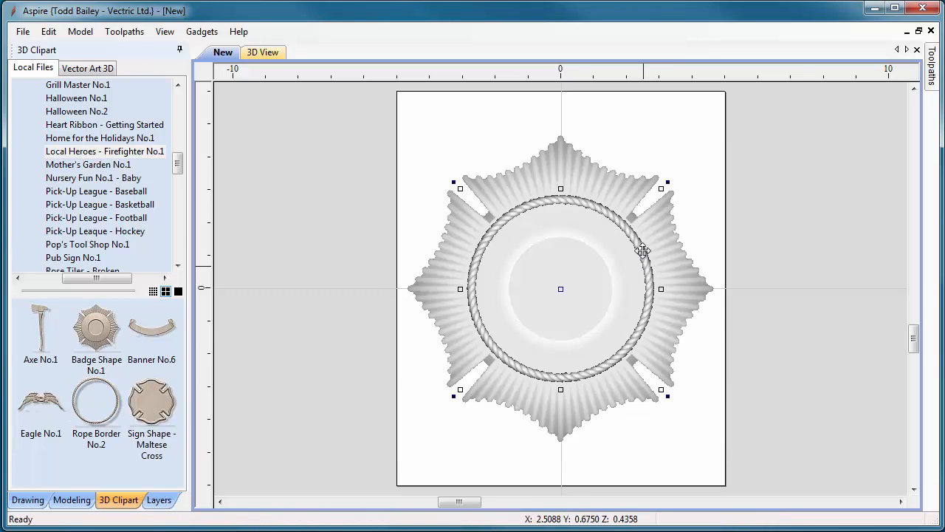
left_click_drag(661, 189, 648, 198)
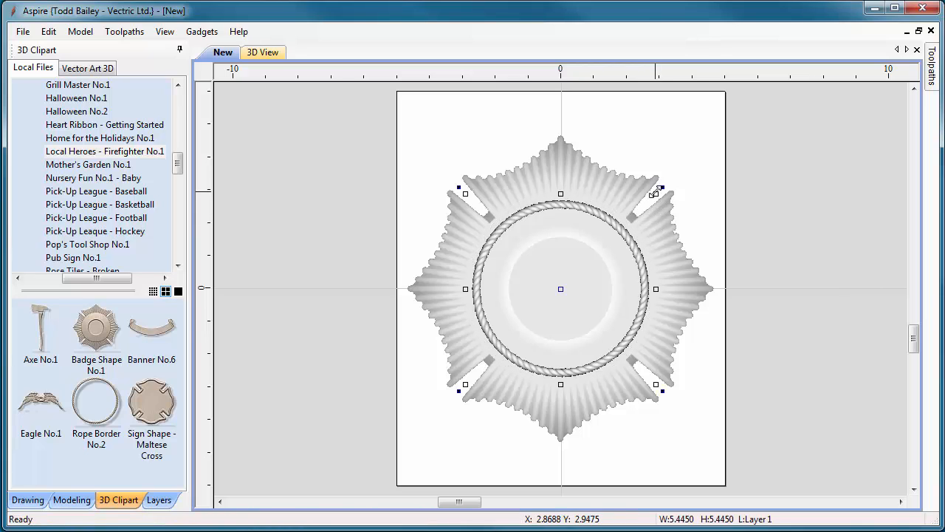
left_click_drag(657, 194, 657, 193)
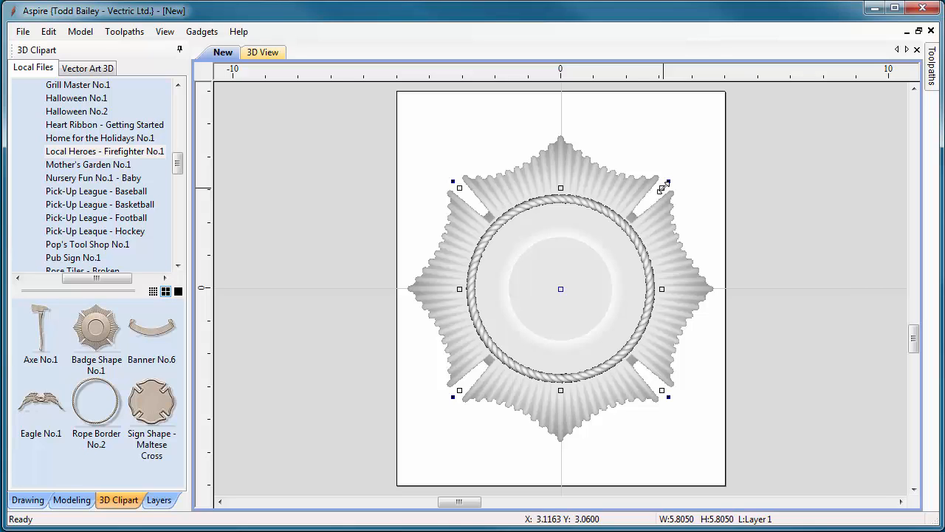
Add a second Rope Border No.2 around the badge's inner circle, sized to about 3.6 inches.
mouse_move(663, 188)
left_mouse_down()
mouse_move(628, 228)
mouse_move(637, 230)
left_mouse_up()
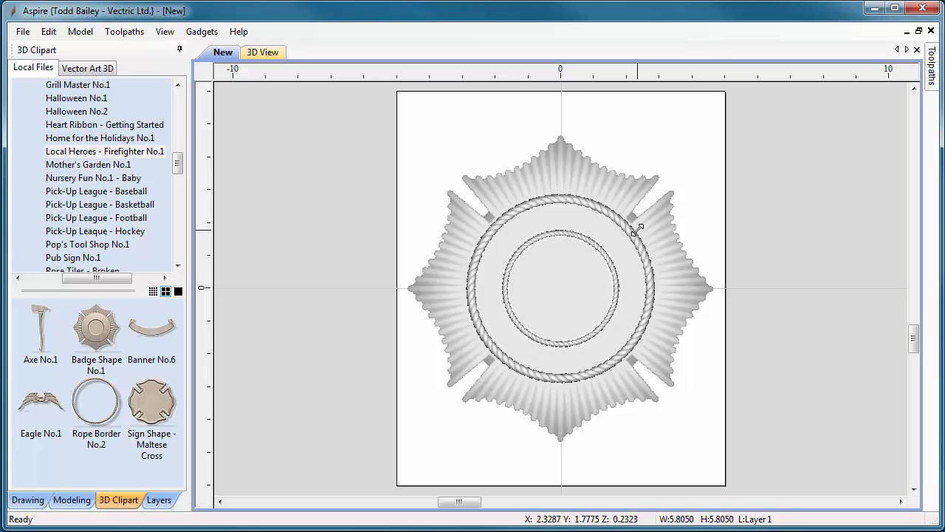
left_click_drag(636, 231, 636, 231)
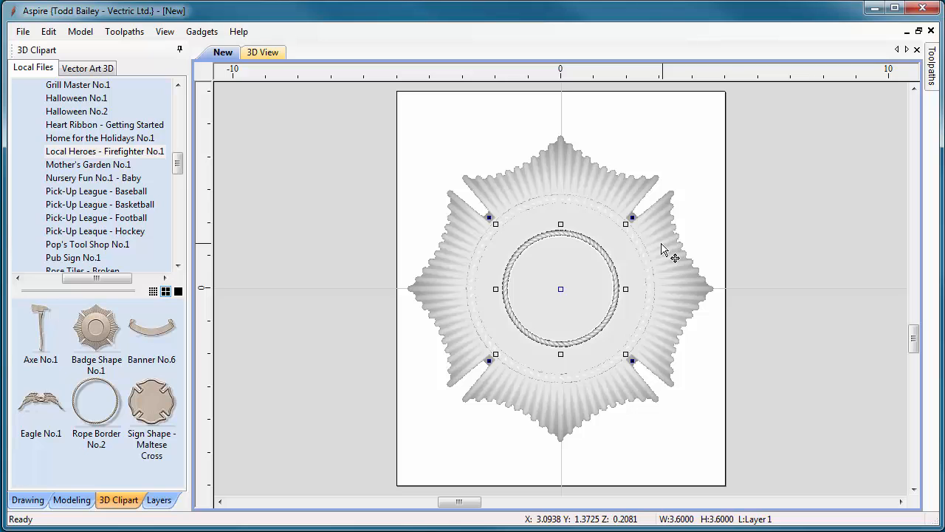
left_click(597, 231)
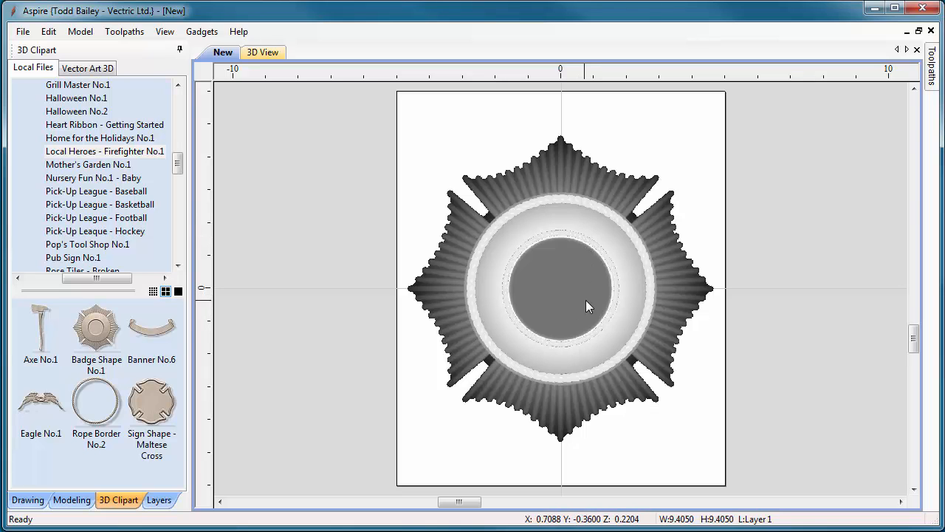
Enlarge the outer rope border slightly to about 5.85 inches and clear the selection.
scroll(589, 284, "up", 3)
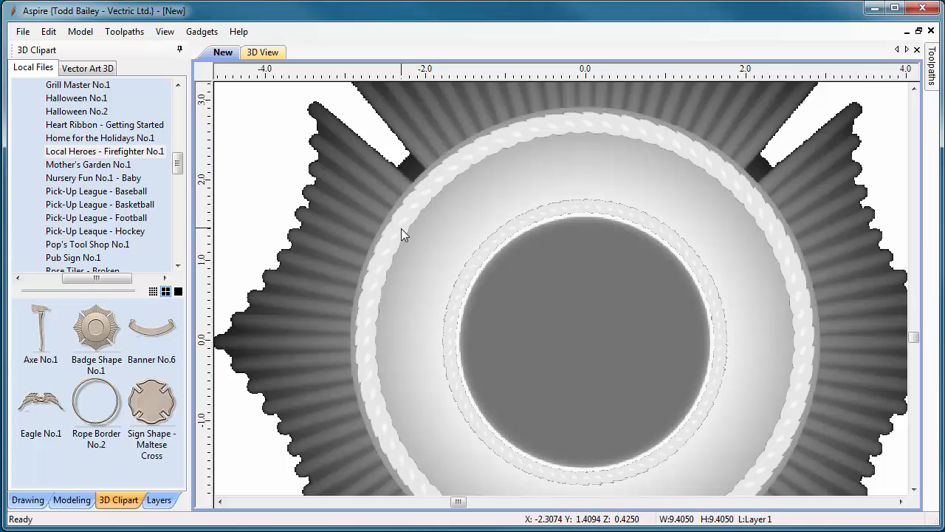
left_click(398, 231)
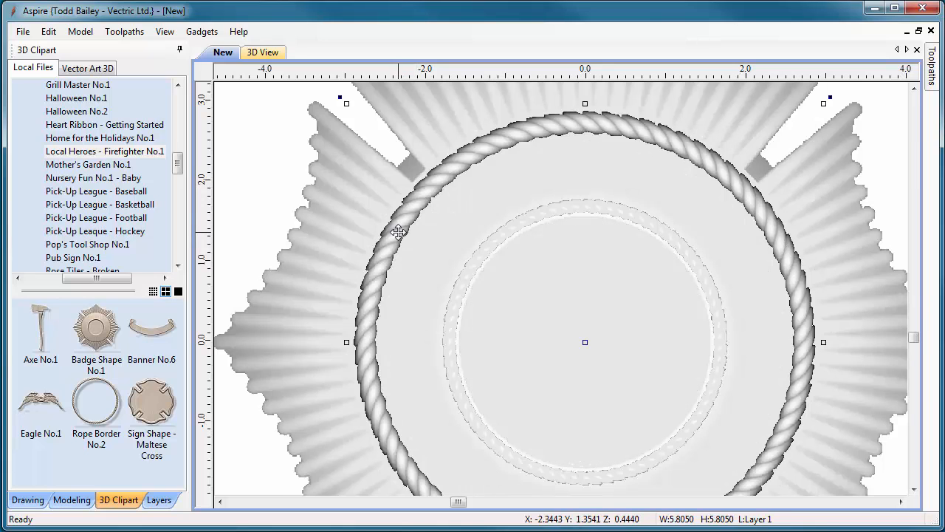
left_click(398, 232)
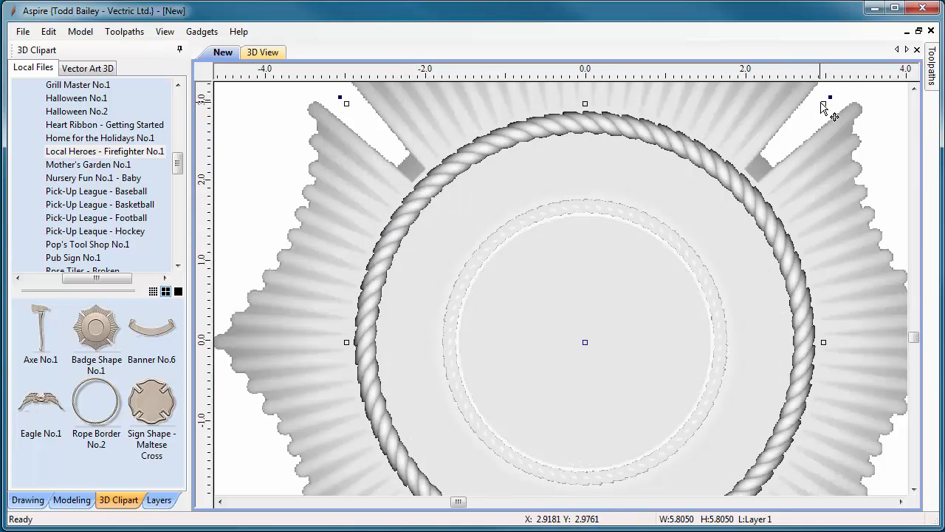
left_click_drag(831, 108, 827, 108)
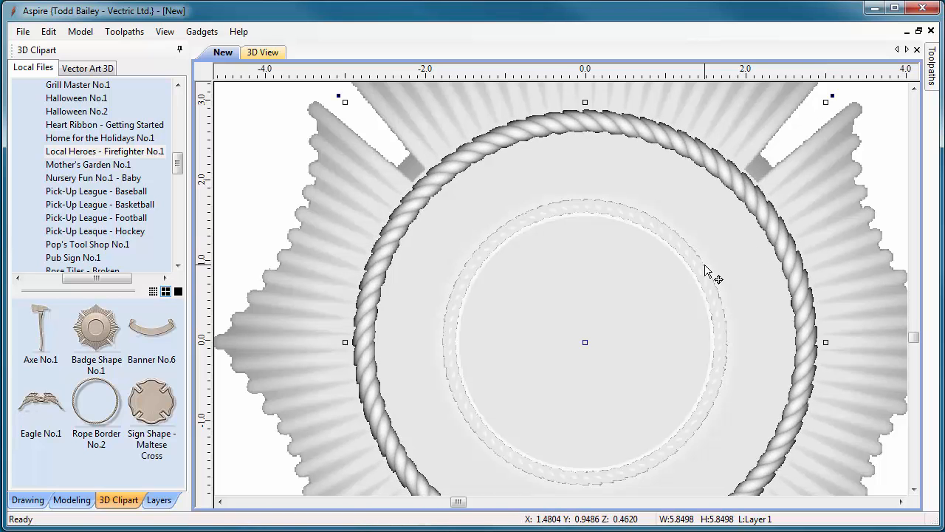
scroll(597, 329, "down", 3)
scroll(594, 332, "down", 1)
key("Delete")
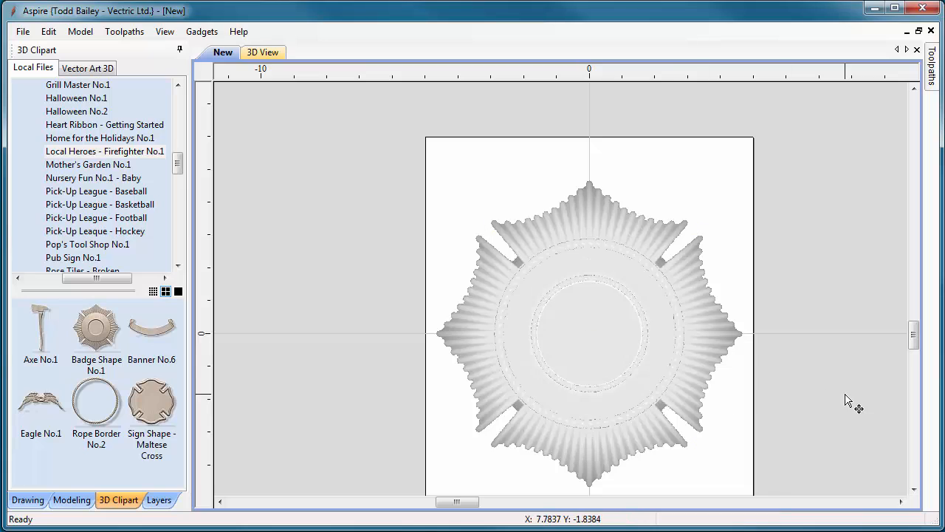
Insert the Eagle No.1 clipart, move it over the badge's top point, and enlarge it to about 7.4 inches wide.
double_click(37, 407)
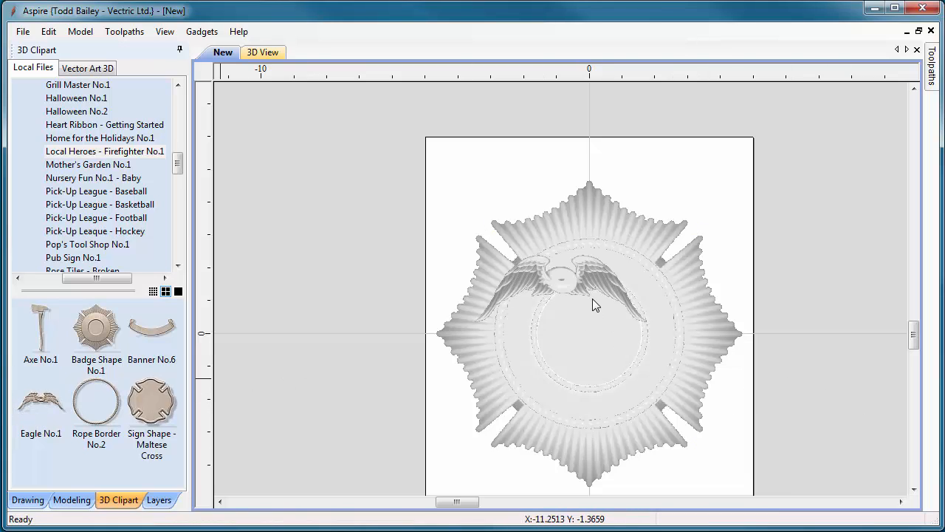
left_click_drag(571, 285, 600, 185)
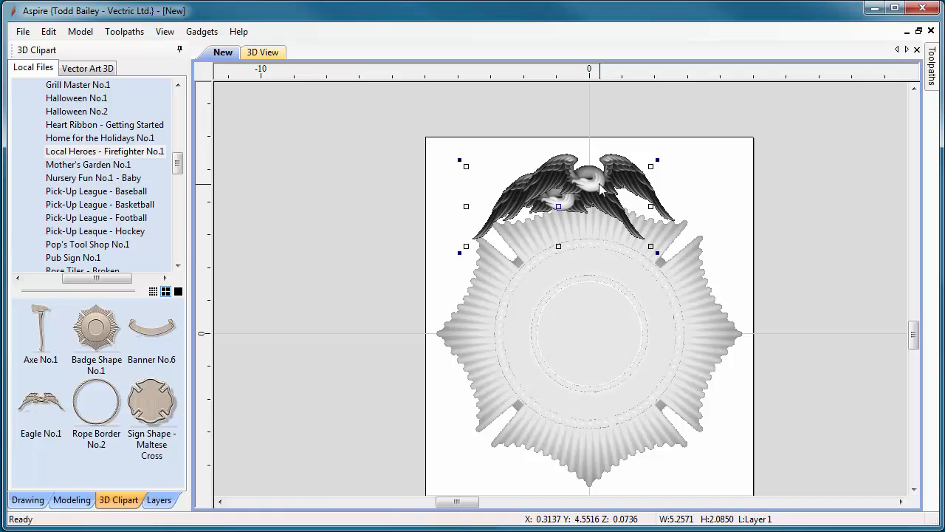
left_click_drag(498, 148, 486, 137)
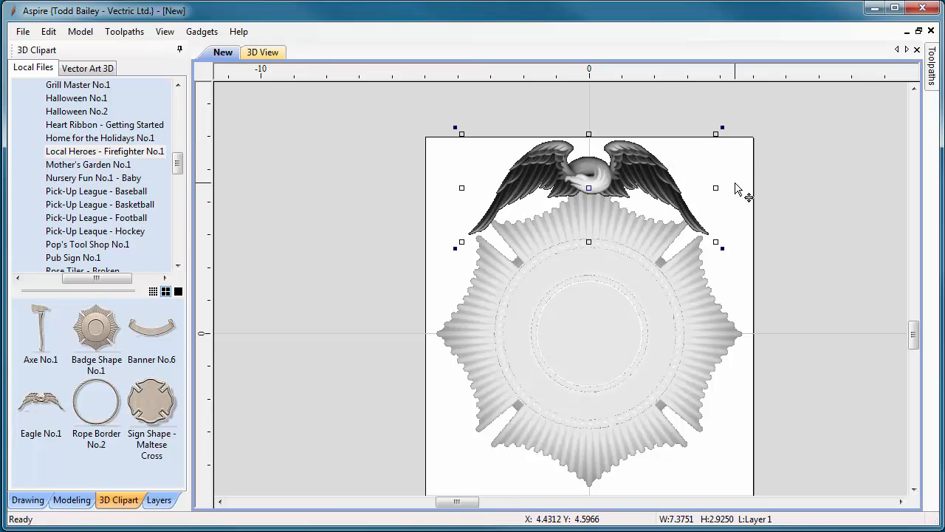
key("Down")
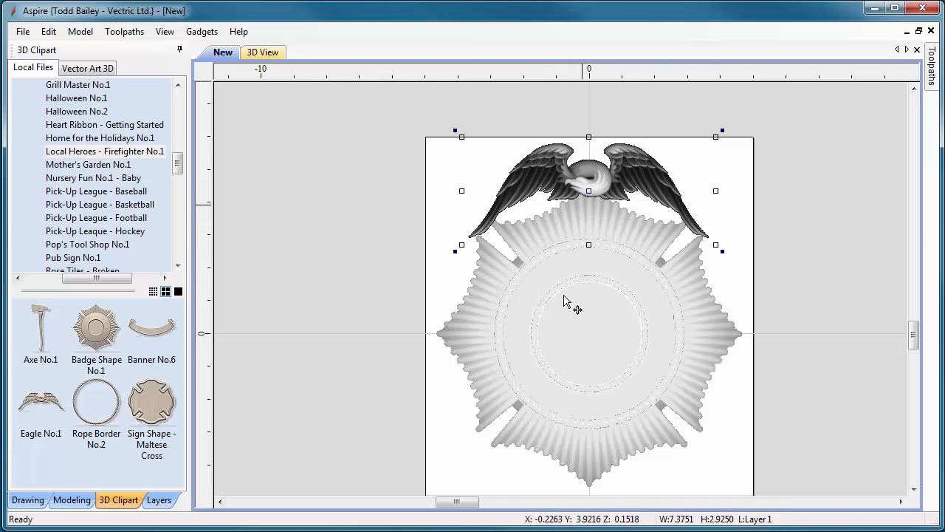
Align the badge shape and the eagle with each other on their horizontal centers.
left_click(67, 502)
left_click(534, 242)
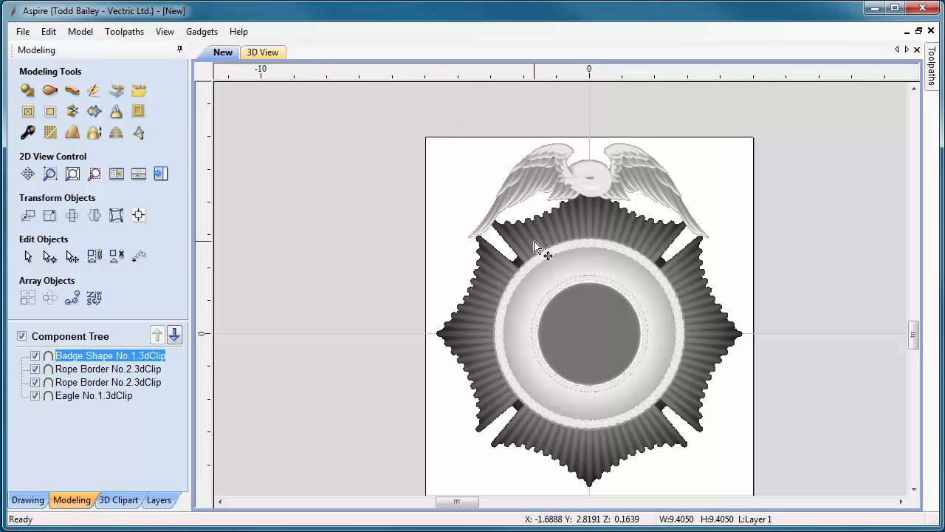
left_click(548, 190, "shift")
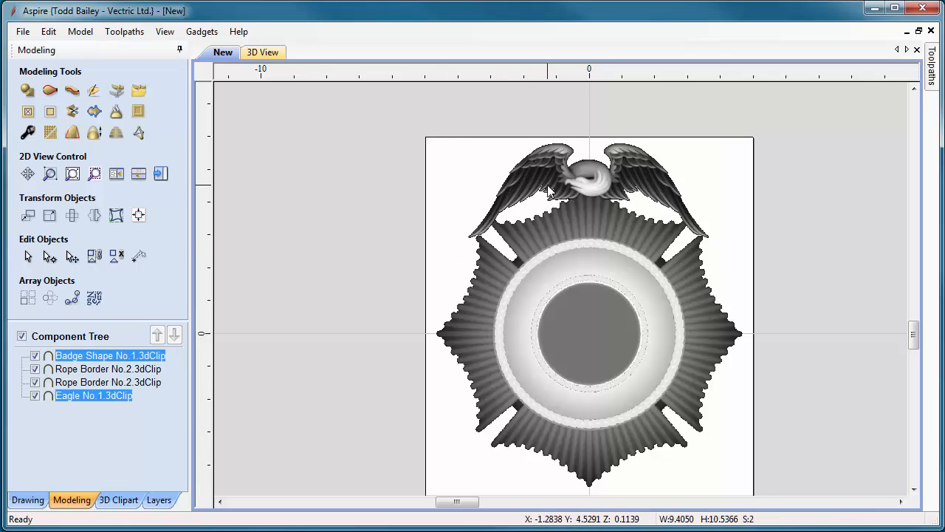
left_click(139, 215)
left_click(75, 206)
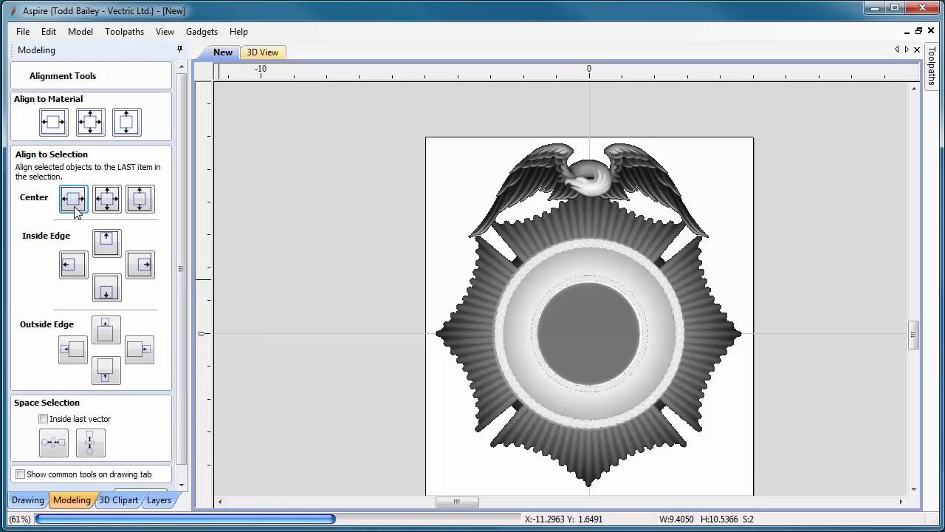
left_click(457, 210)
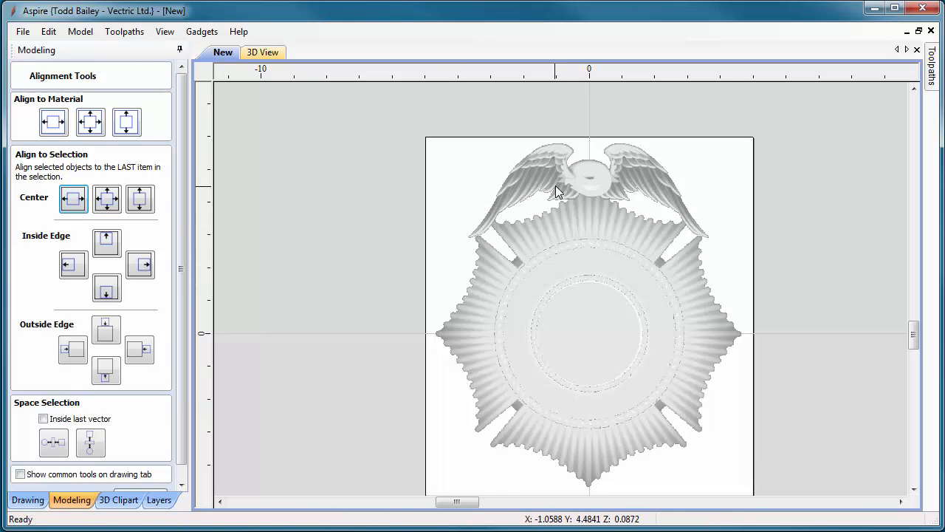
Center the badge, both rope borders and the eagle together in the material.
left_click(569, 181)
scroll(631, 223, "up", 3)
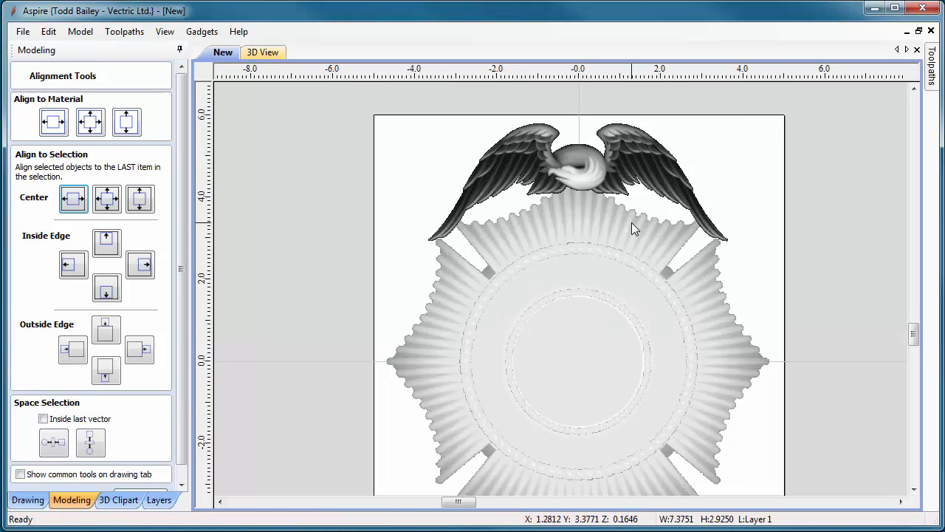
scroll(631, 225, "down", 3)
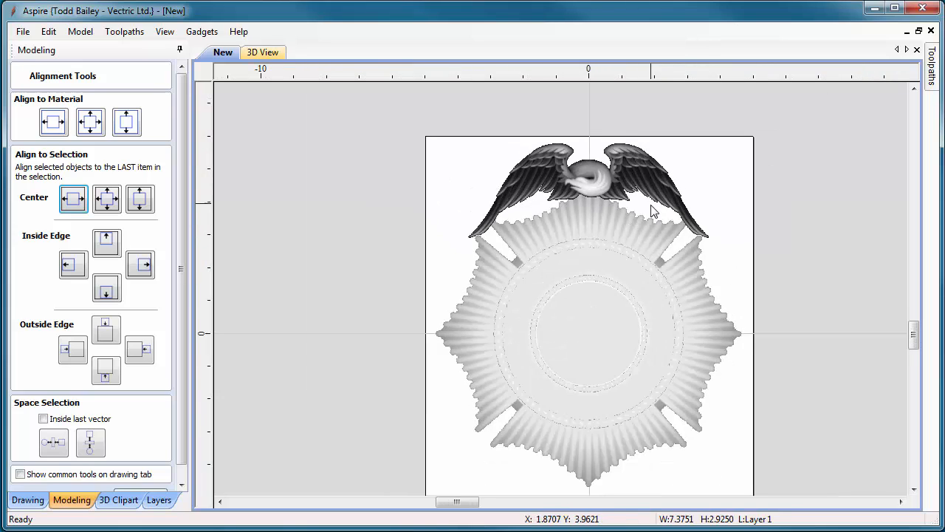
scroll(654, 206, "down", 1)
left_click_drag(398, 119, 773, 418)
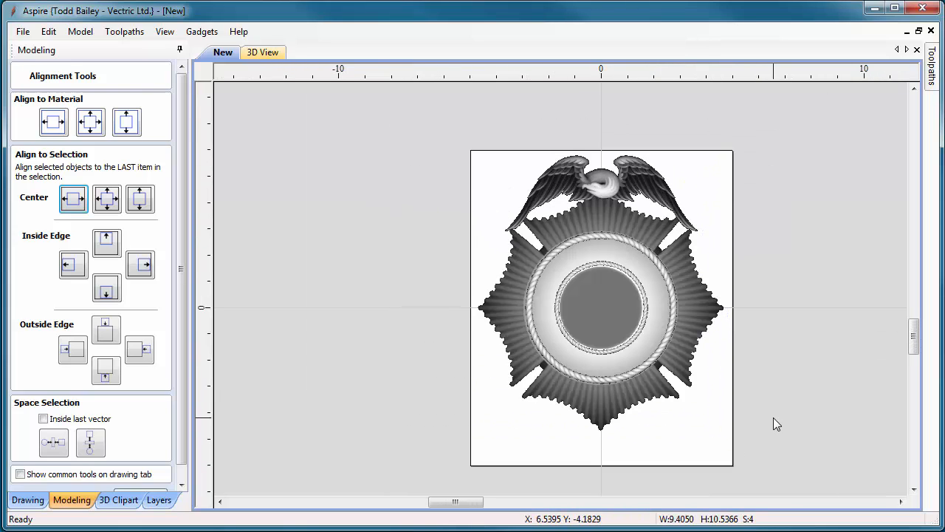
key("F9")
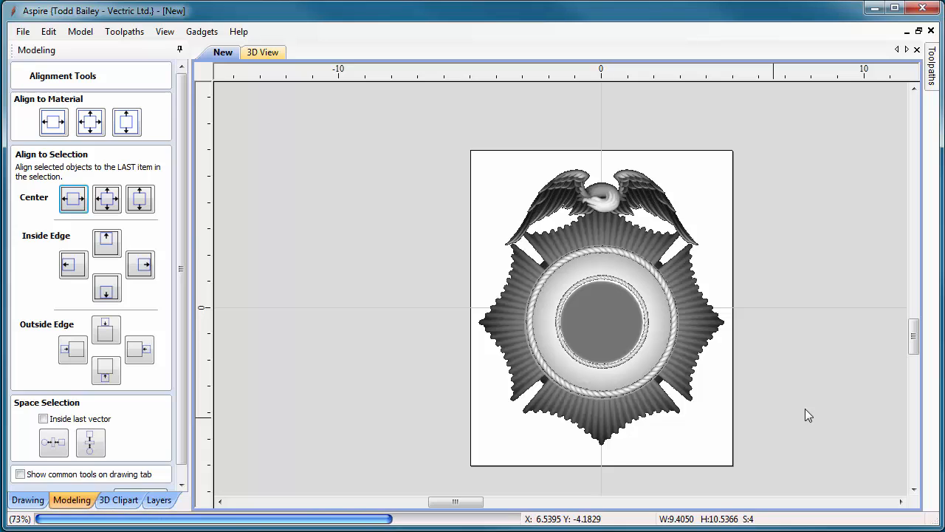
left_click(808, 406)
Show the badge in the 3D view and close the alignment tools.
left_click(264, 53)
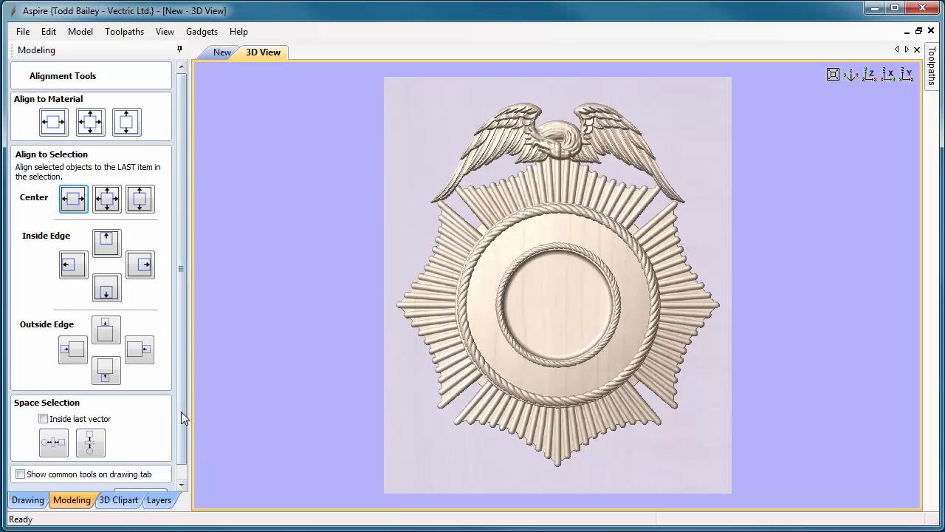
scroll(181, 412, "down", 1)
left_click(140, 482)
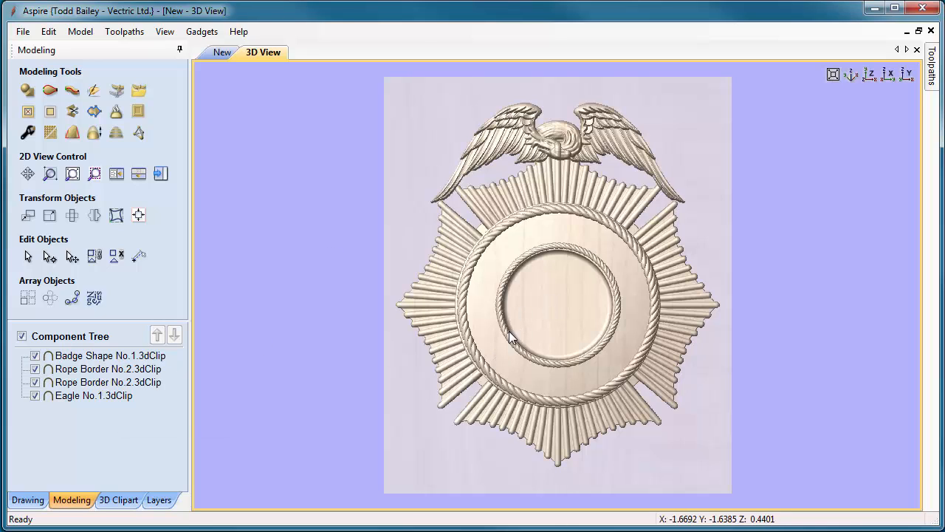
Set the combine mode of the Eagle No.1 component to Merge.
left_click(91, 397)
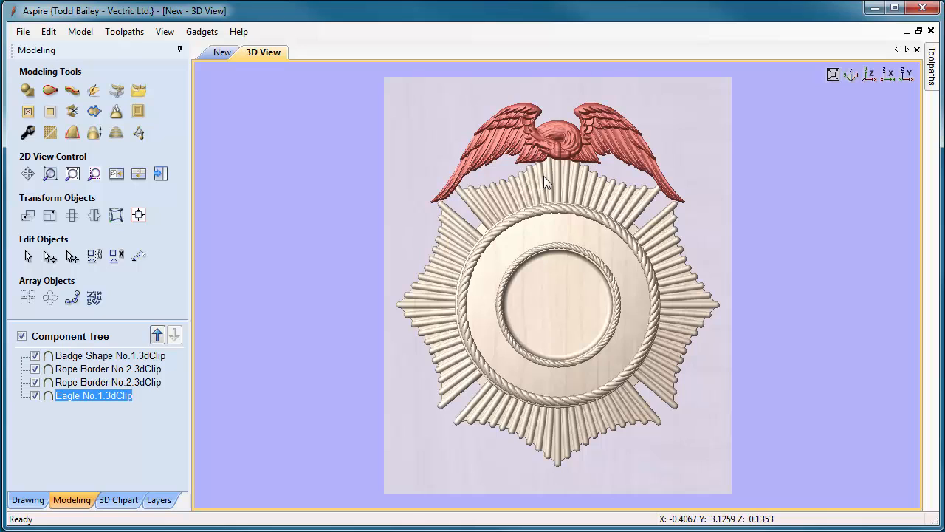
right_click(113, 397)
mouse_move(197, 200)
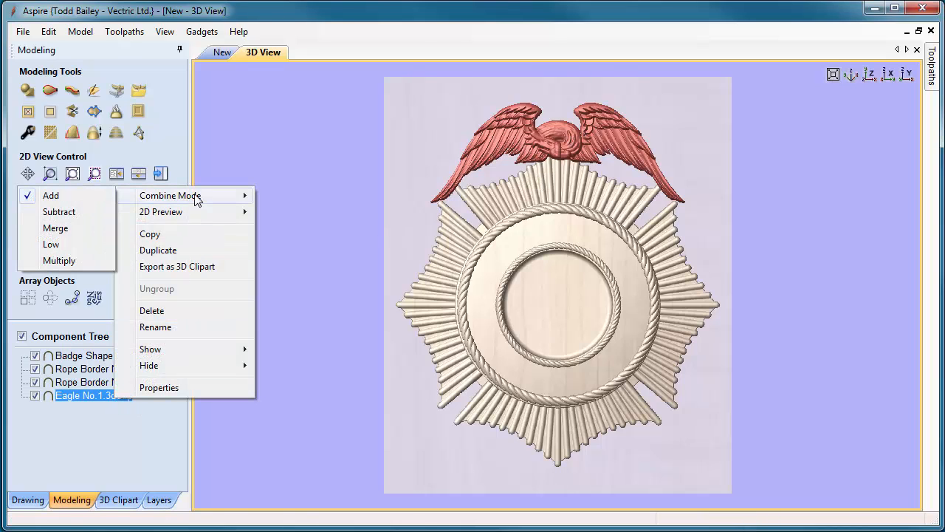
left_click(58, 228)
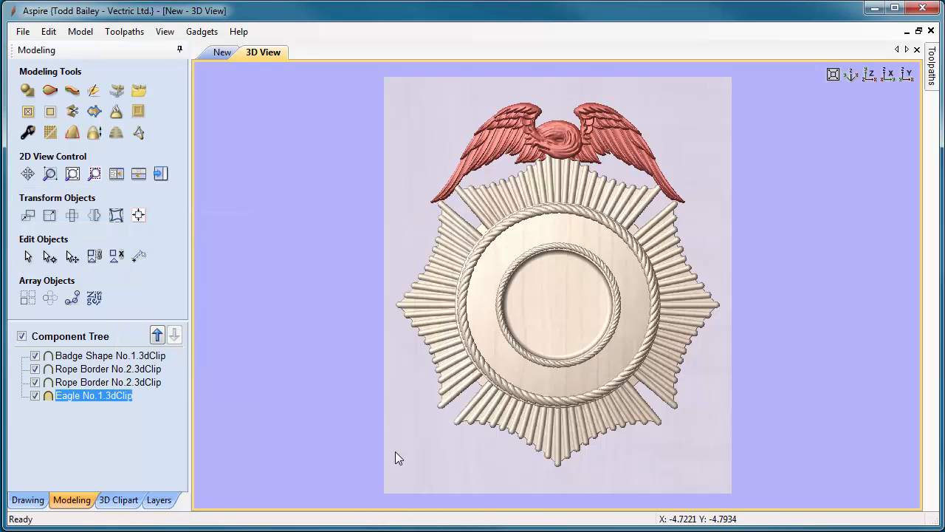
left_click_drag(396, 453, 477, 168)
scroll(476, 177, "up", 5)
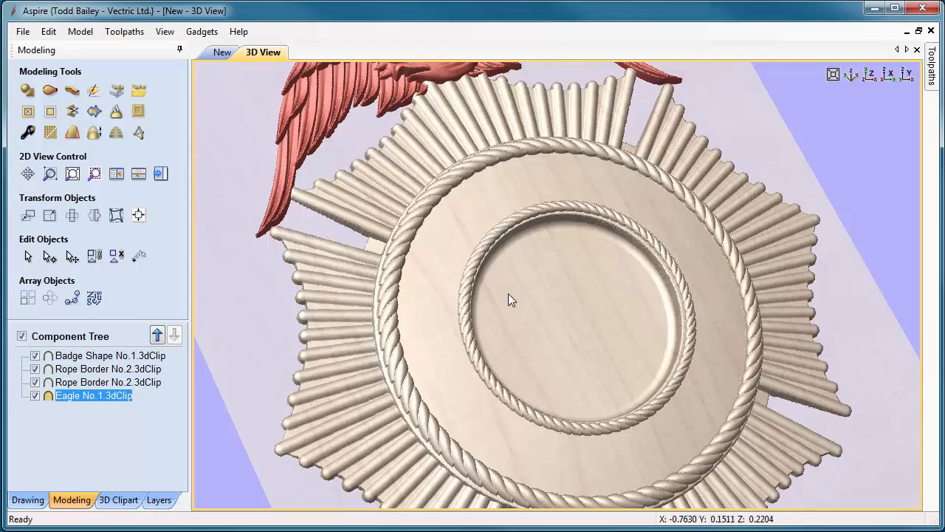
Set the shape height of the Badge Shape No.1 component to 0.40 inches.
scroll(508, 293, "down", 5)
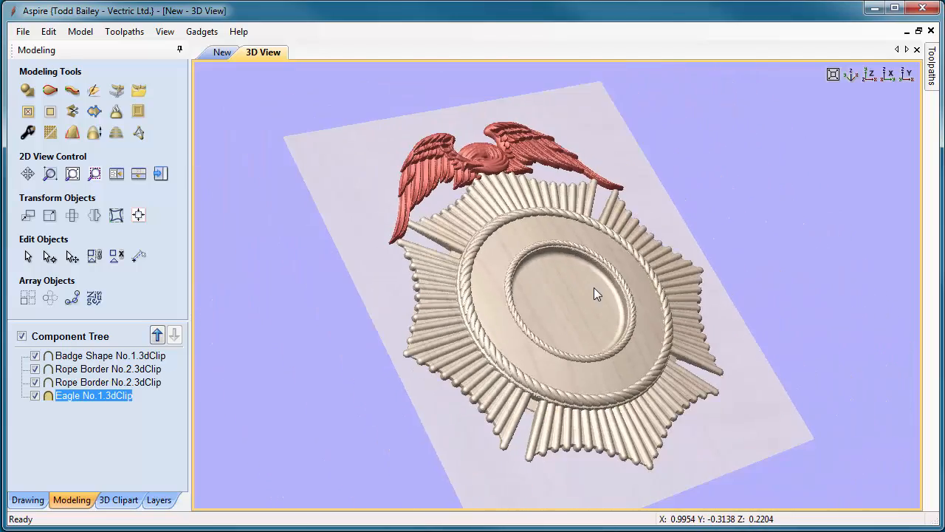
left_click_drag(594, 287, 596, 366)
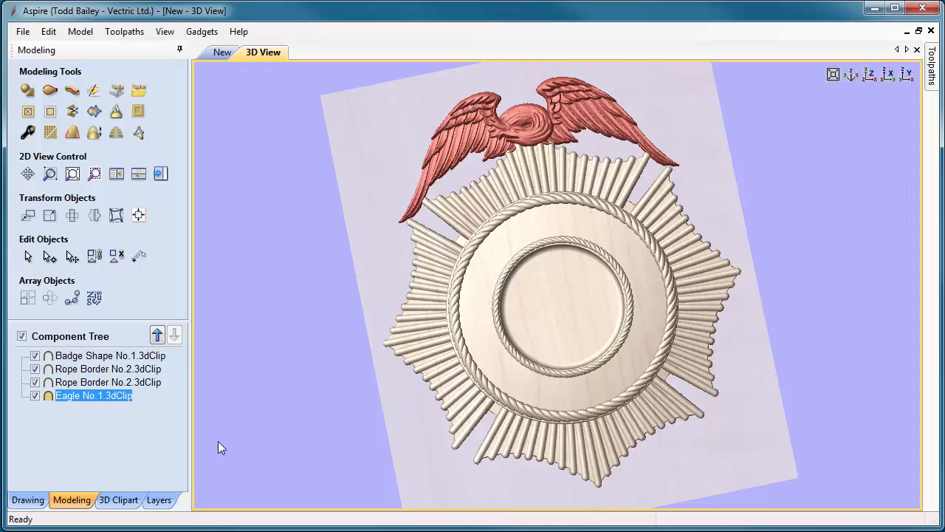
left_click(478, 316)
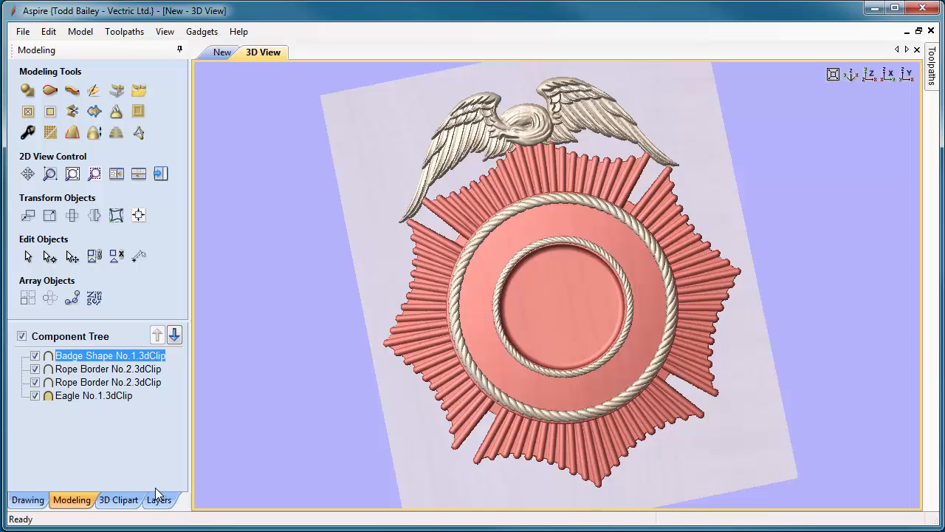
left_click(27, 132)
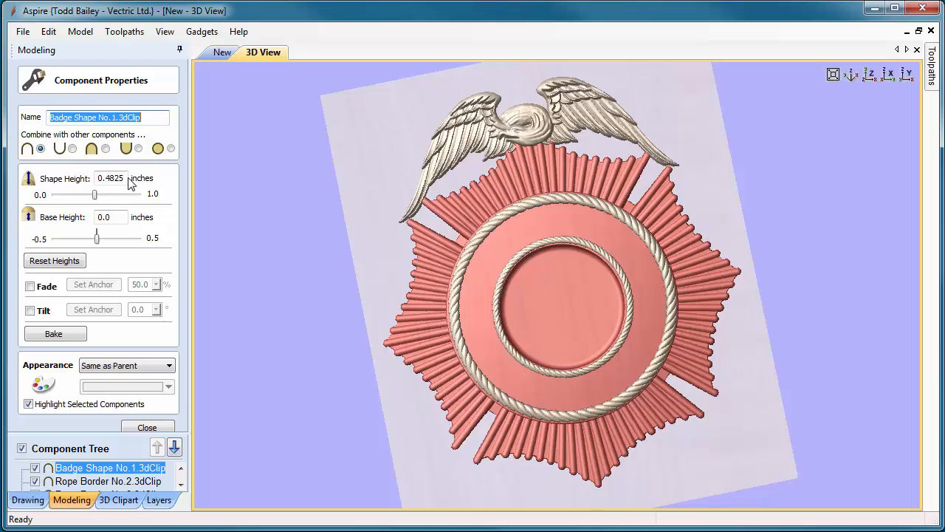
left_click_drag(110, 182, 119, 182)
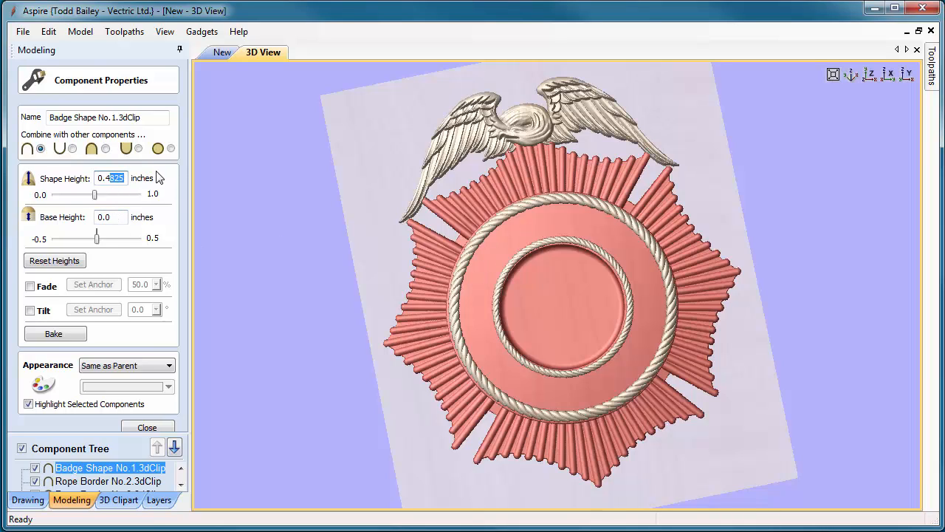
left_click(115, 216)
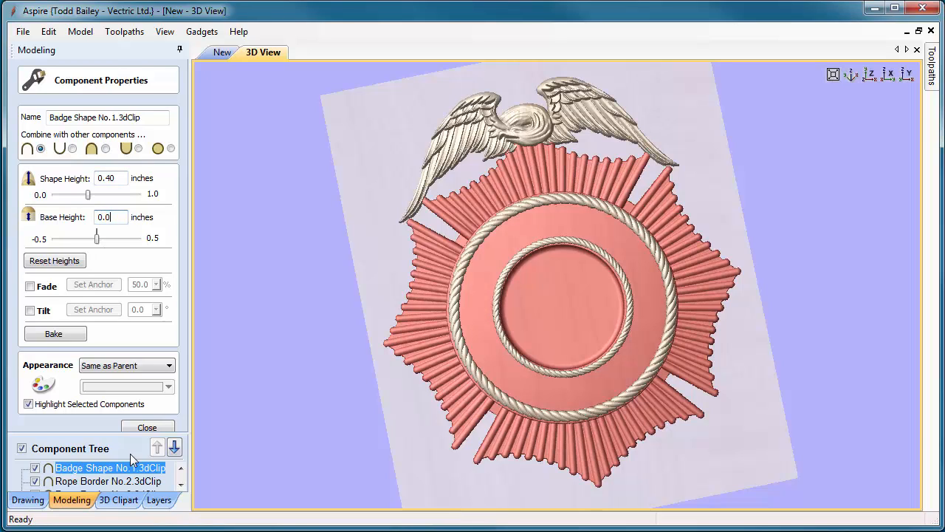
Set the eagle component's shape height to 0.3 inches and its base height to 0.05 inches.
left_click(499, 141)
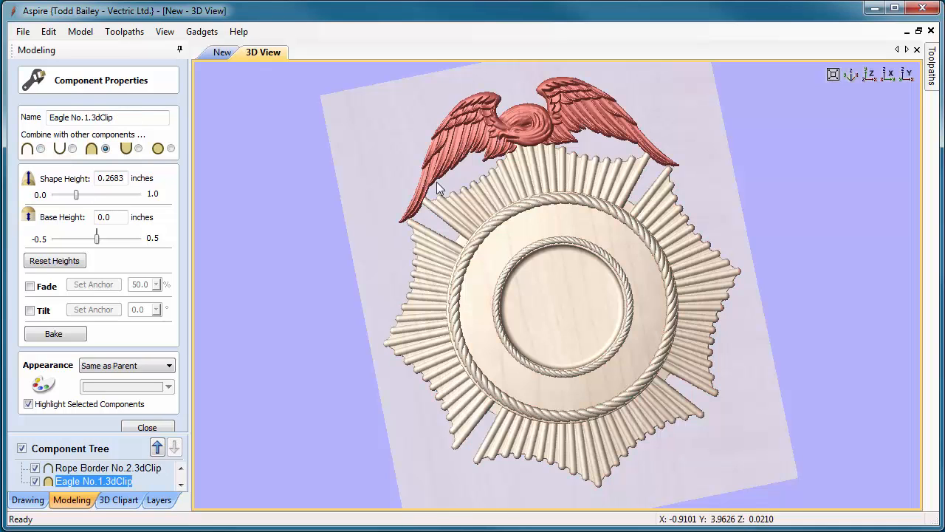
left_click(123, 177)
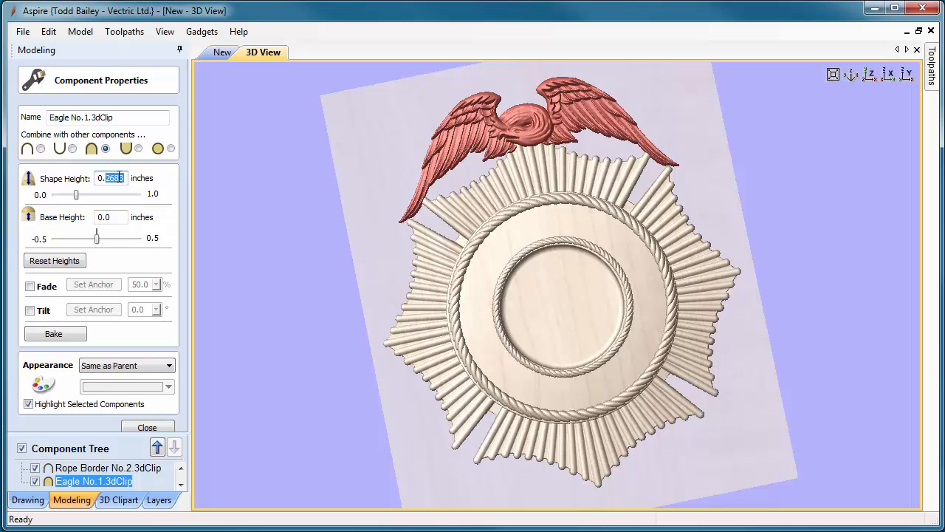
left_click(121, 216)
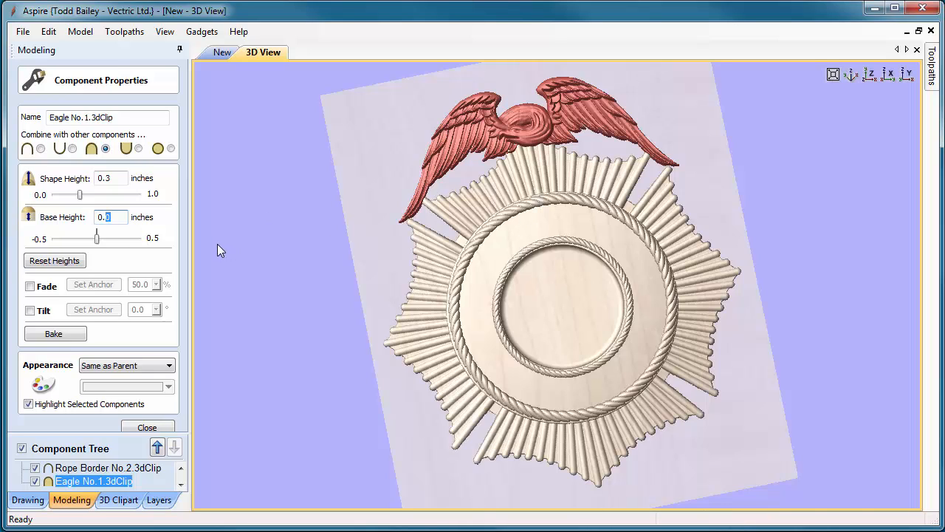
type("05")
key("Return")
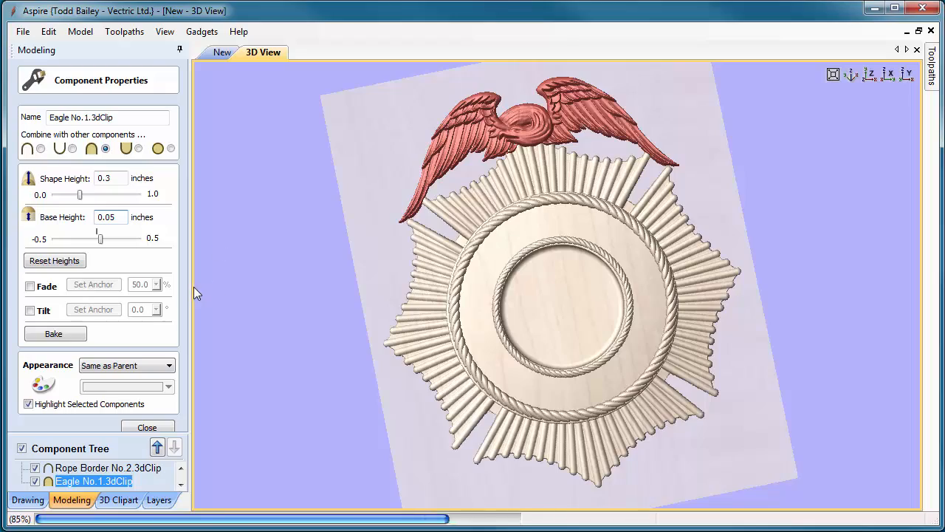
Set the shape height of the outer rope border to 0.15 inches.
left_click_drag(432, 482, 504, 379)
scroll(508, 200, "up", 8)
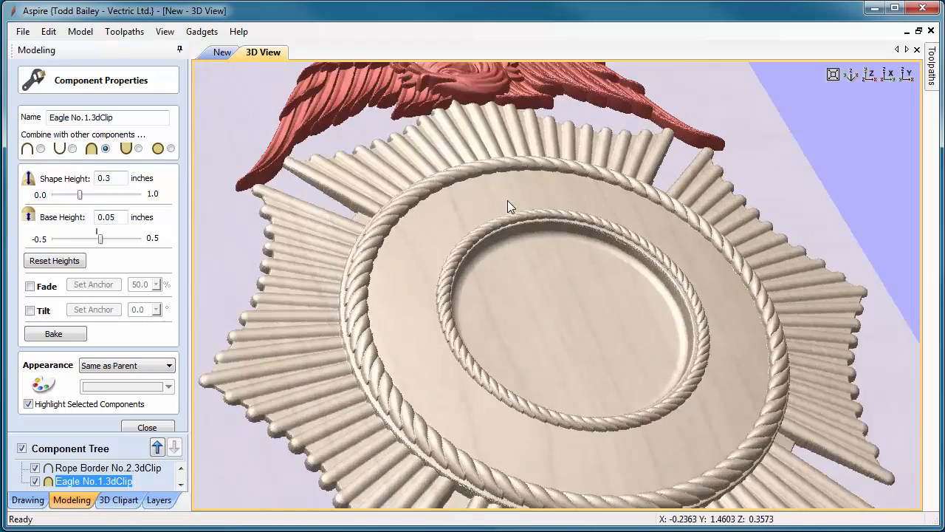
scroll(520, 282, "down", 6)
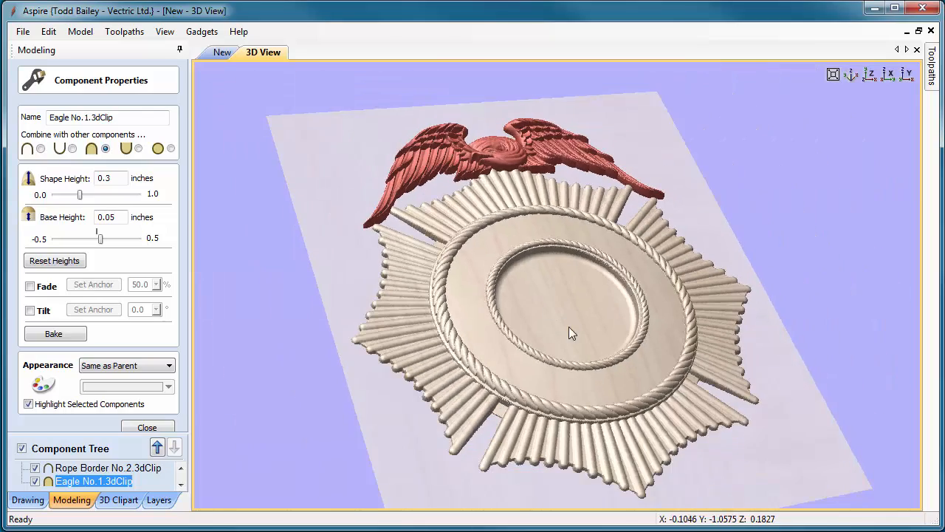
left_click_drag(569, 327, 463, 390)
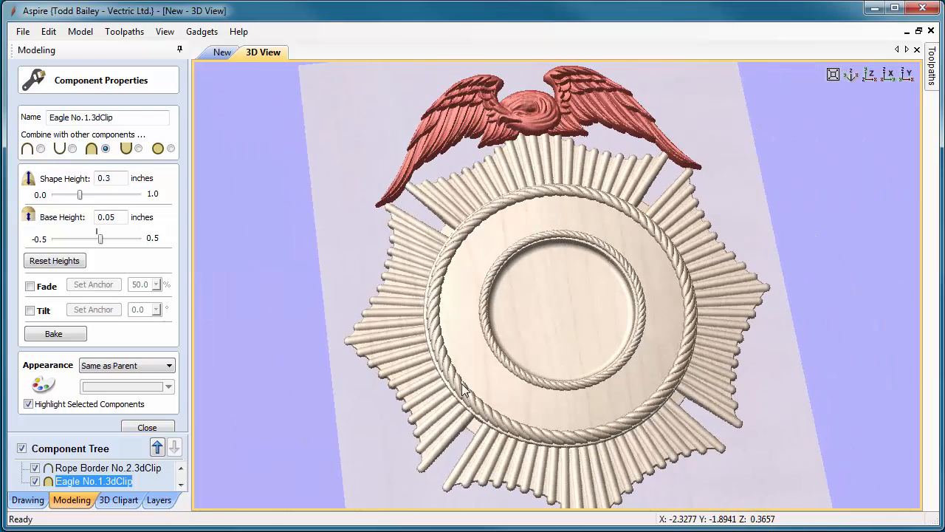
double_click(432, 318)
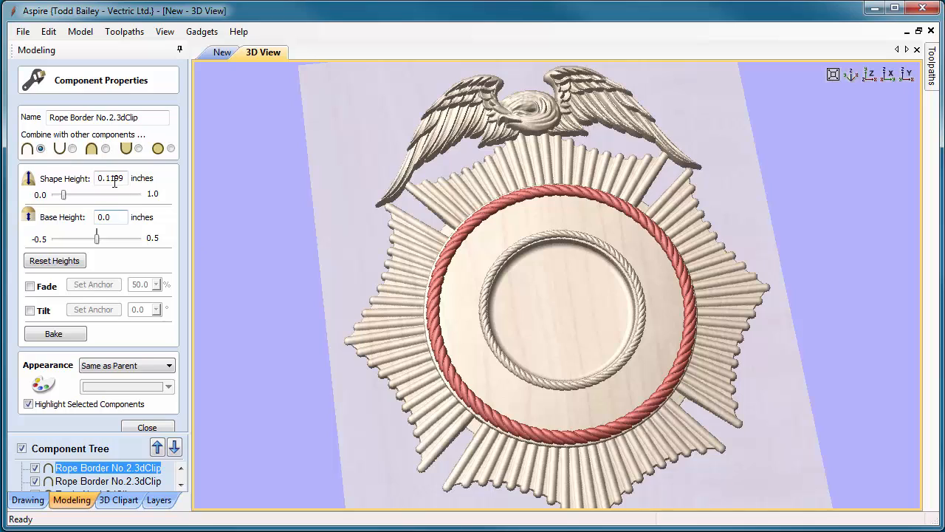
left_click_drag(111, 178, 133, 178)
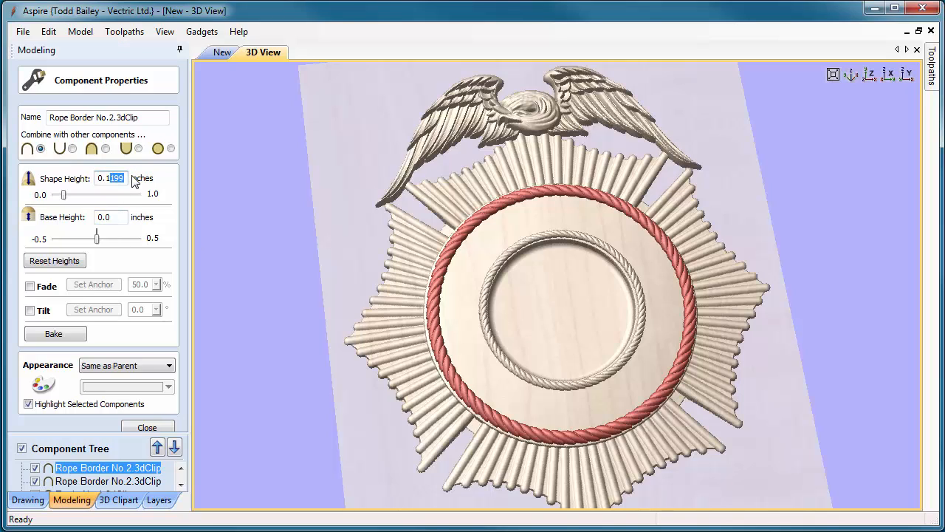
type("5")
left_click(116, 220)
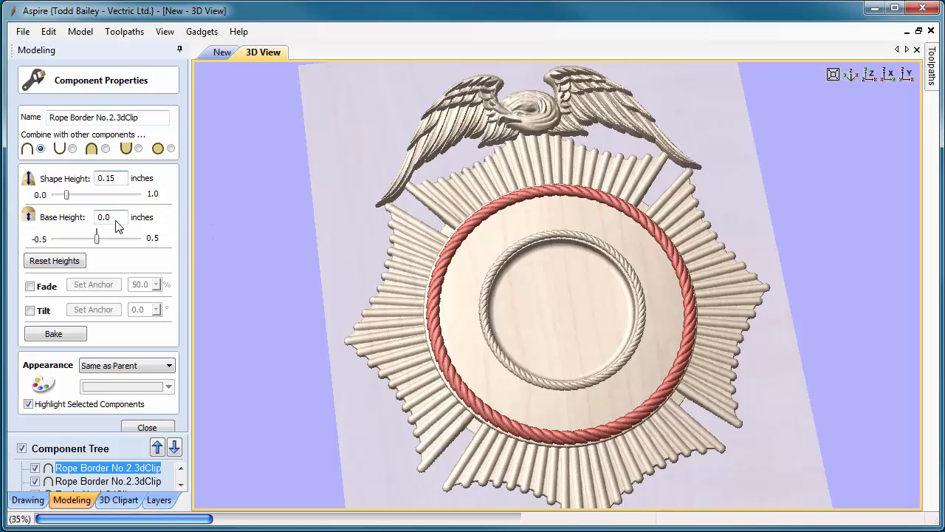
Set the shape height of the inner rope border to 0.075 inches and close the component properties.
left_click(485, 292)
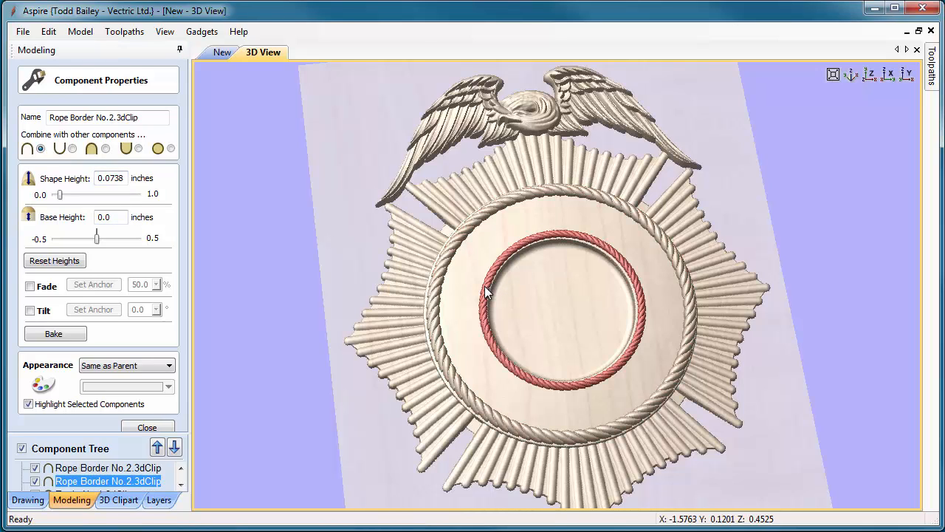
left_click(116, 180)
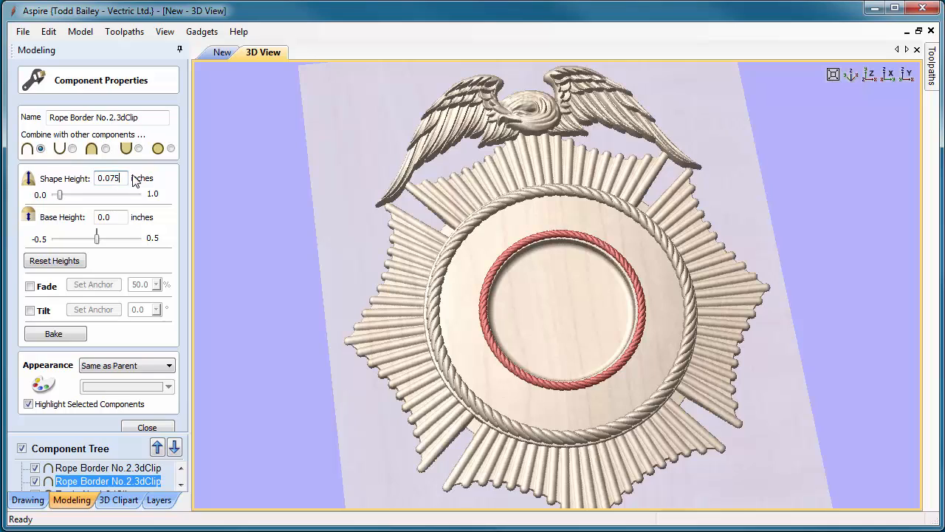
left_click(118, 215)
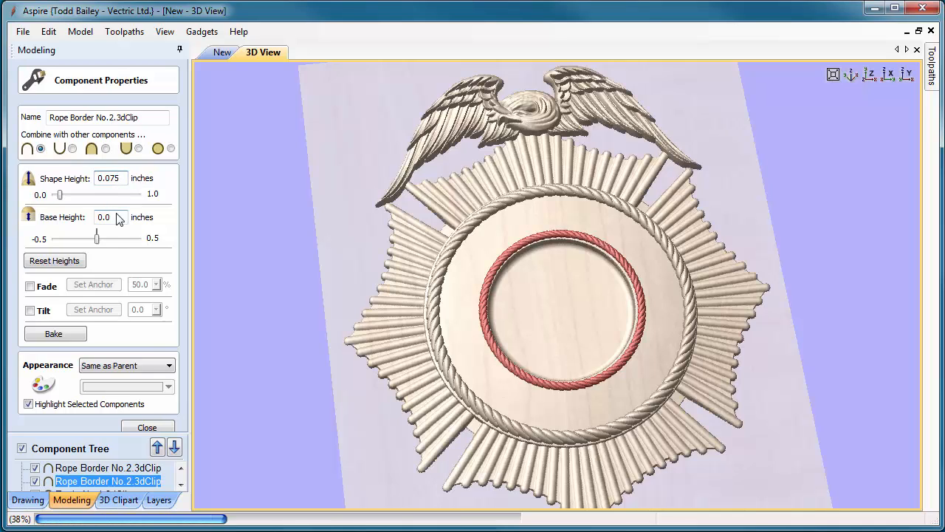
left_click(157, 430)
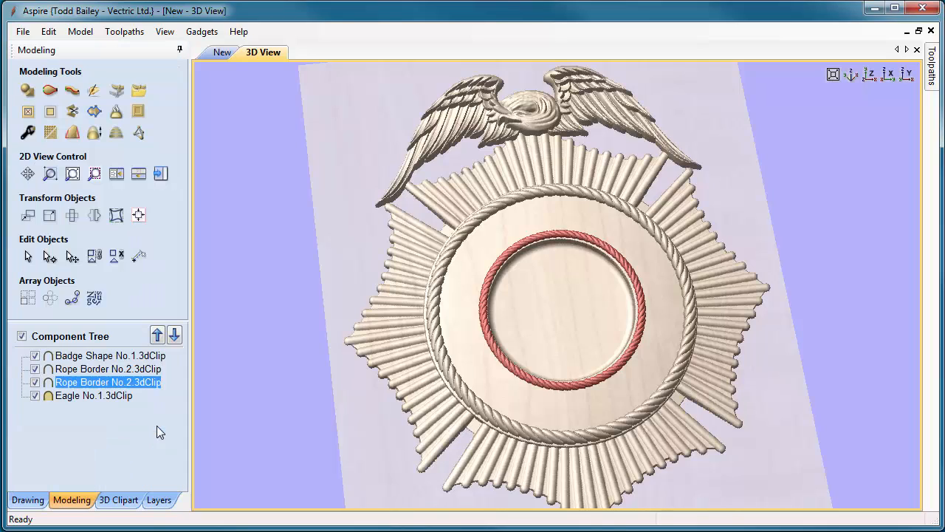
In the 2D view, center the inner rope border and the badge shape on each other horizontally and vertically.
left_click_drag(417, 440, 628, 307)
scroll(625, 307, "down", 2)
left_click_drag(546, 343, 581, 319)
scroll(560, 308, "up", 3)
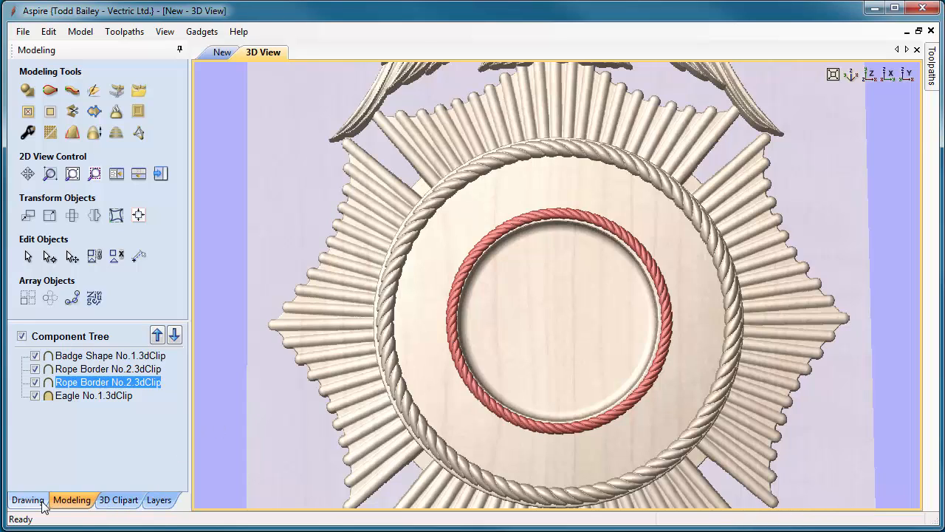
left_click(219, 54)
left_click(655, 234)
scroll(631, 252, "up", 1)
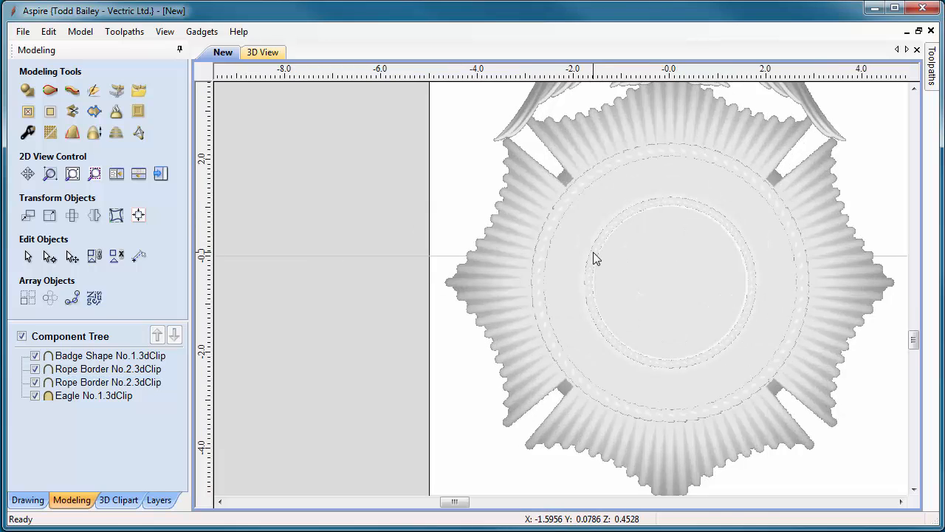
left_click(595, 258)
left_click(562, 272, "shift")
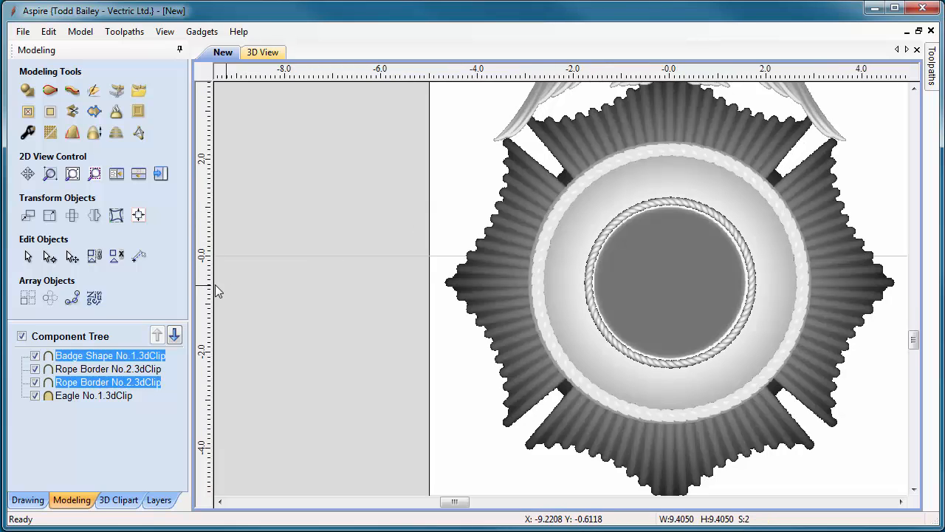
left_click(138, 215)
left_click(85, 204)
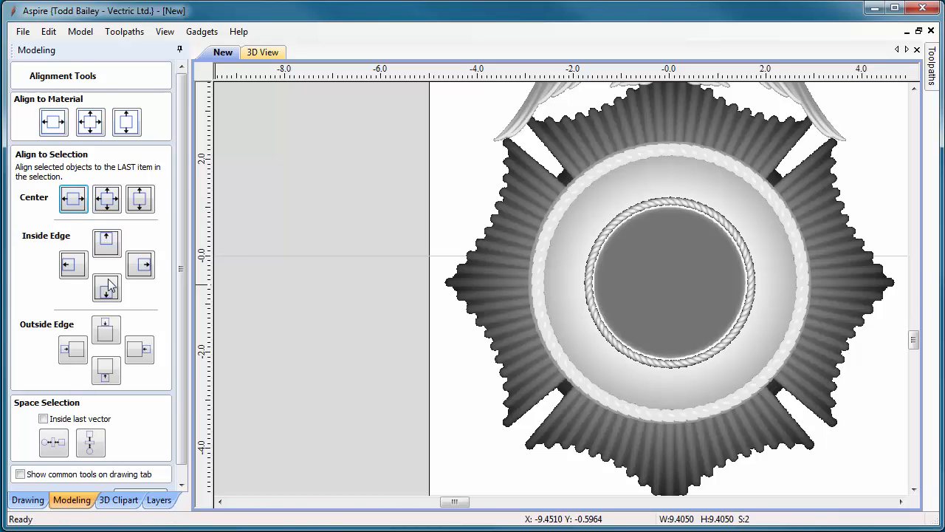
left_click(138, 200)
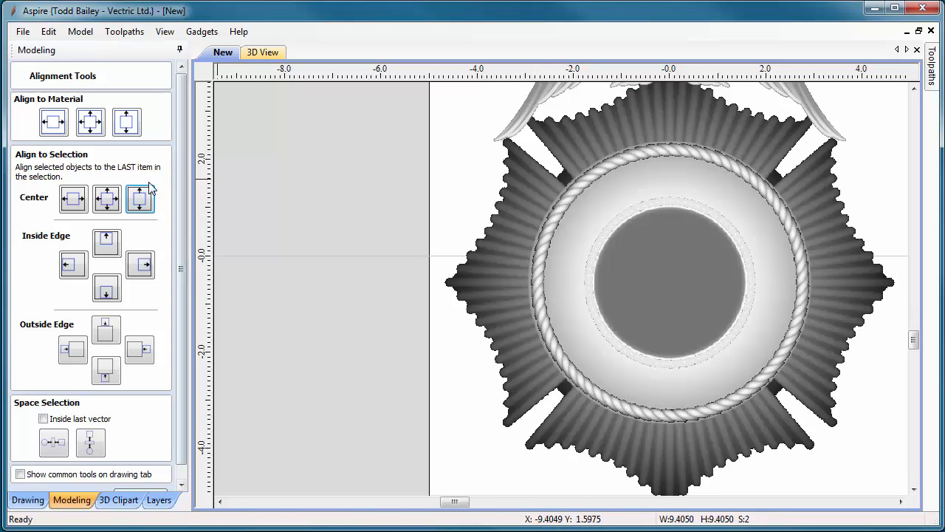
Center the outer rope border and the badge shape on each other in both directions, and show the badge in the 3D view.
left_click(139, 197)
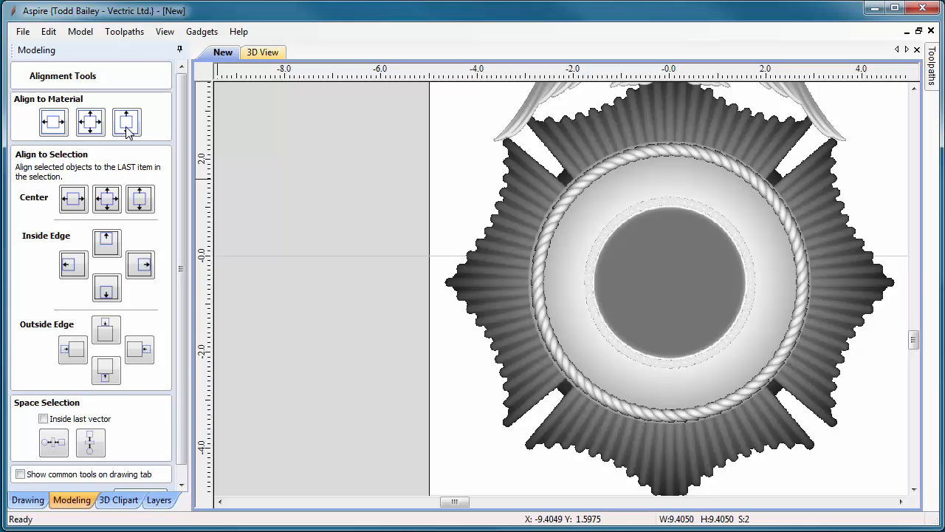
left_click(82, 202)
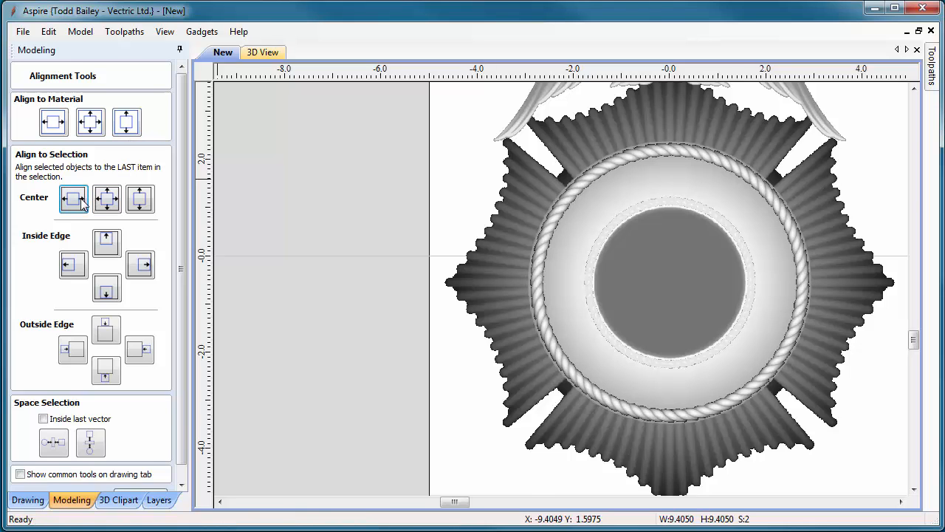
left_click(263, 53)
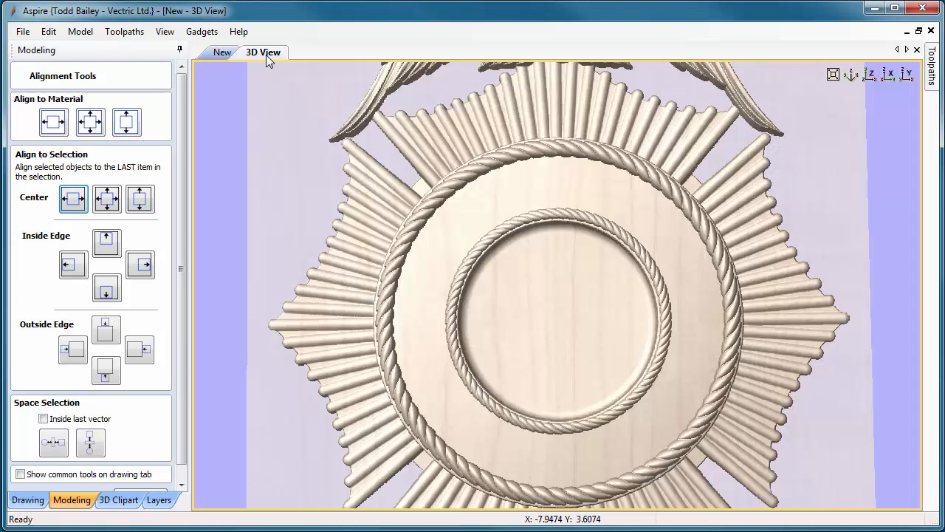
scroll(533, 312, "down", 3)
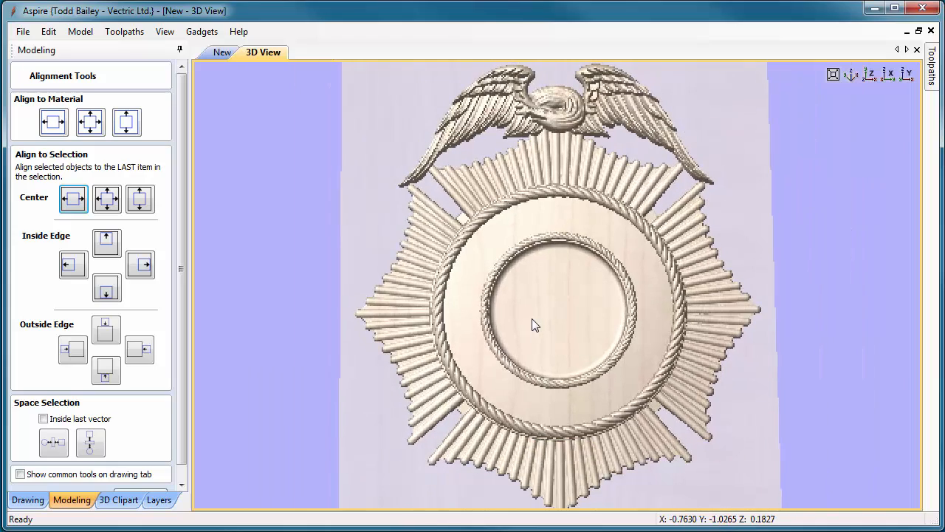
mouse_move(533, 319)
left_mouse_down()
mouse_move(532, 332)
mouse_move(535, 322)
left_mouse_up()
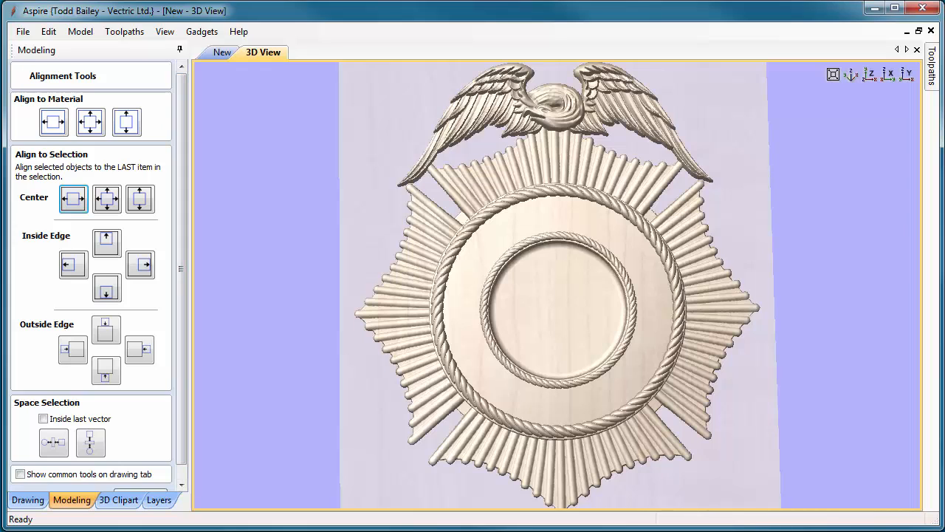
Consult the Local Heroes - Firefighter No.1 project page in Picasa Photo Viewer for possible component combinations, and return to Aspire.
key("alt+Tab")
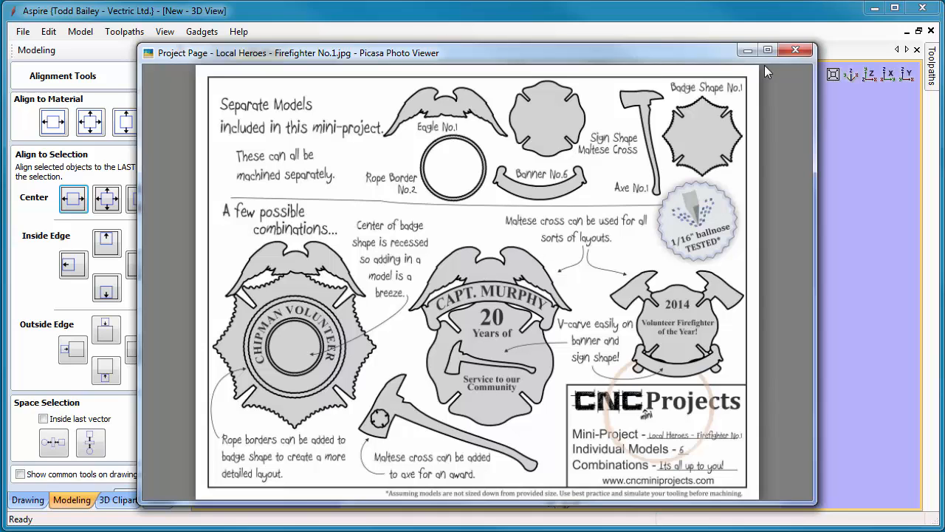
left_click(746, 52)
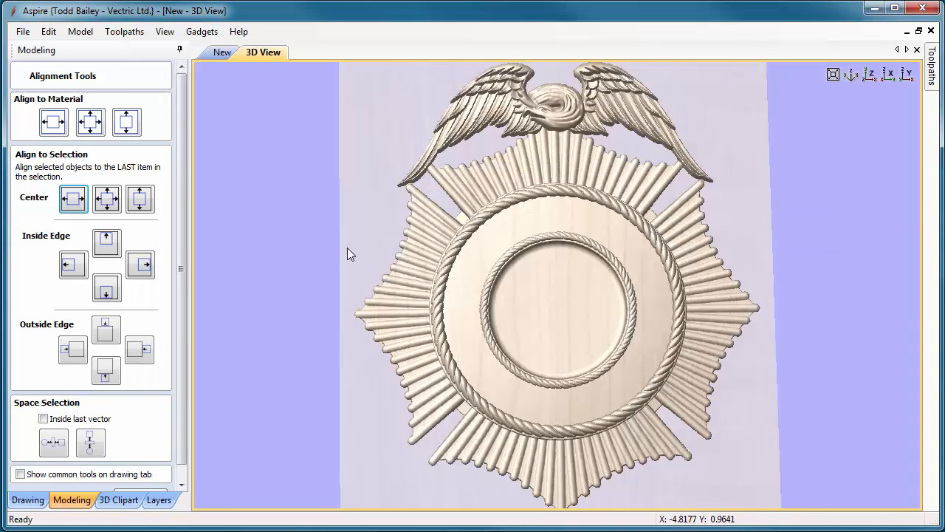
Add the Sign Shape - Maltese Cross clipart from Local Heroes - Firefighter No.1 to the model and show it in the 2D view.
left_click(122, 501)
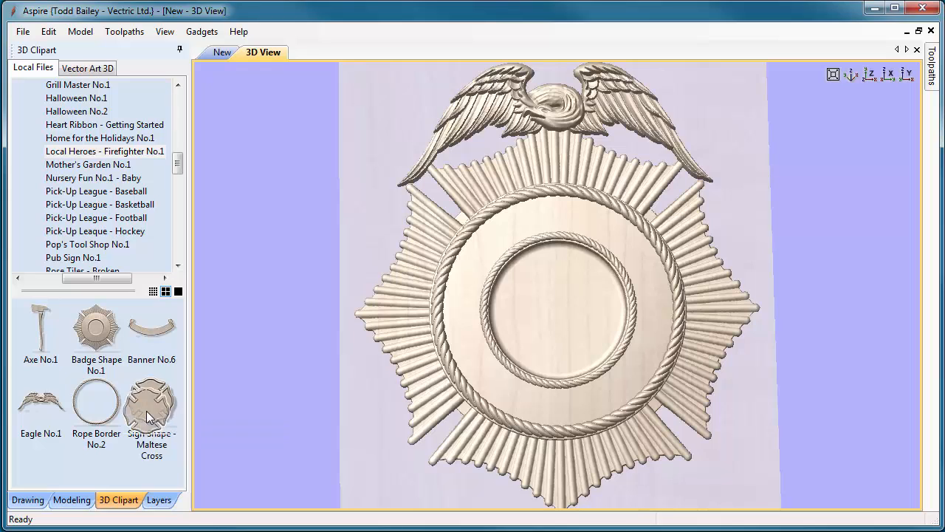
left_click_drag(151, 405, 153, 412)
double_click(153, 407)
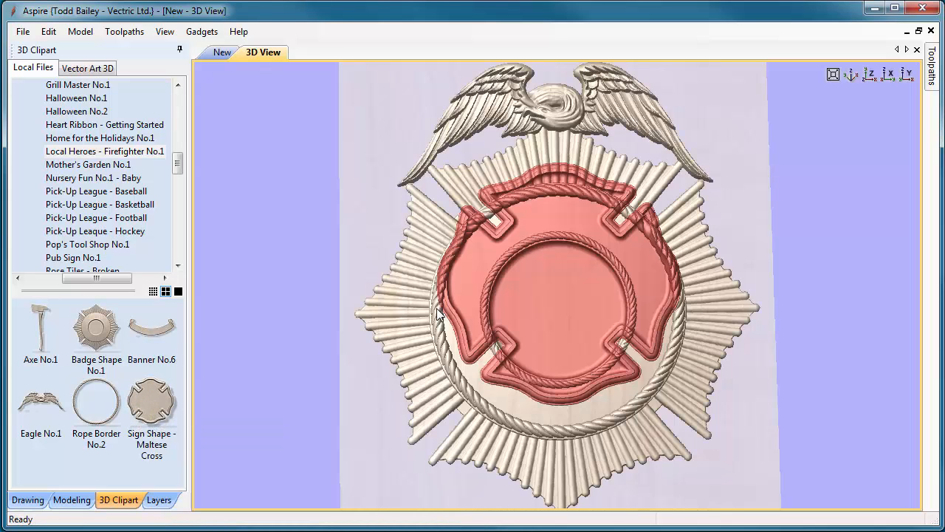
left_click(221, 51)
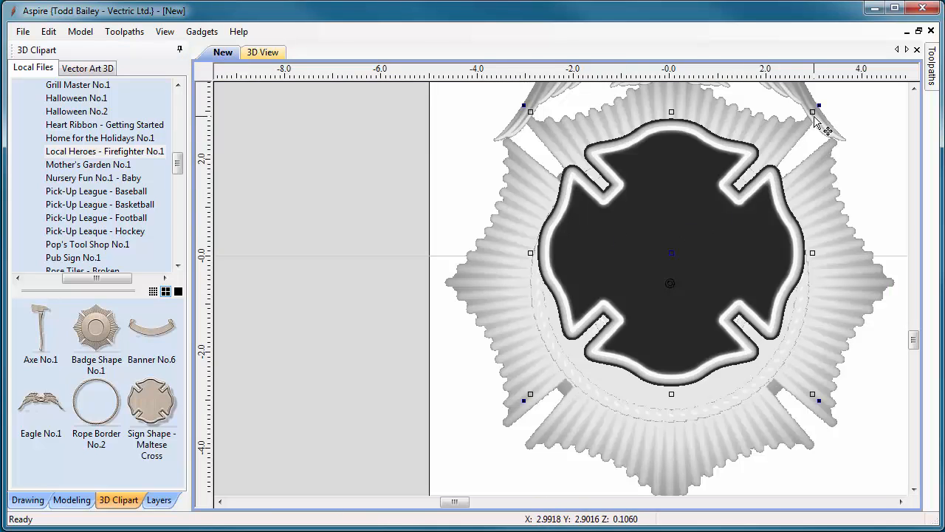
Scale the Maltese cross down to about 2.63 inches square and place it inside the inner rope border.
left_click_drag(812, 112, 662, 291)
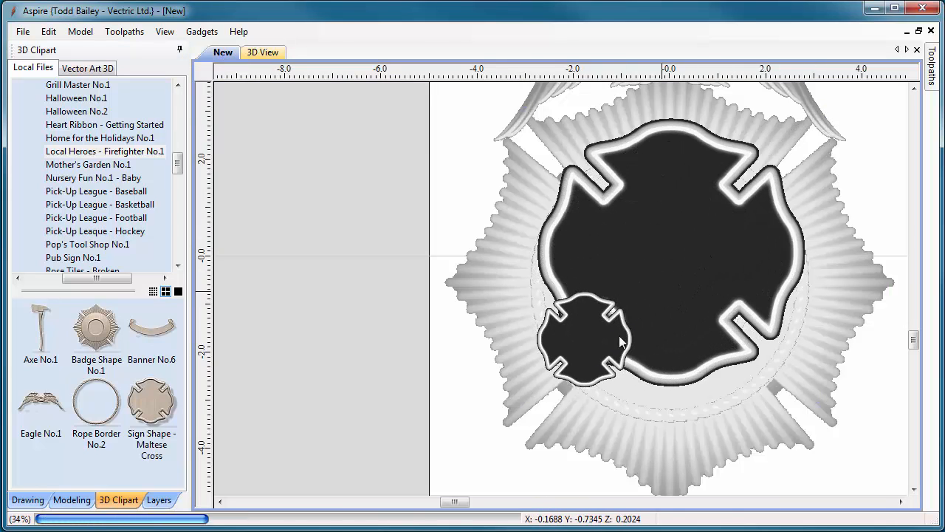
left_click_drag(586, 344, 698, 287)
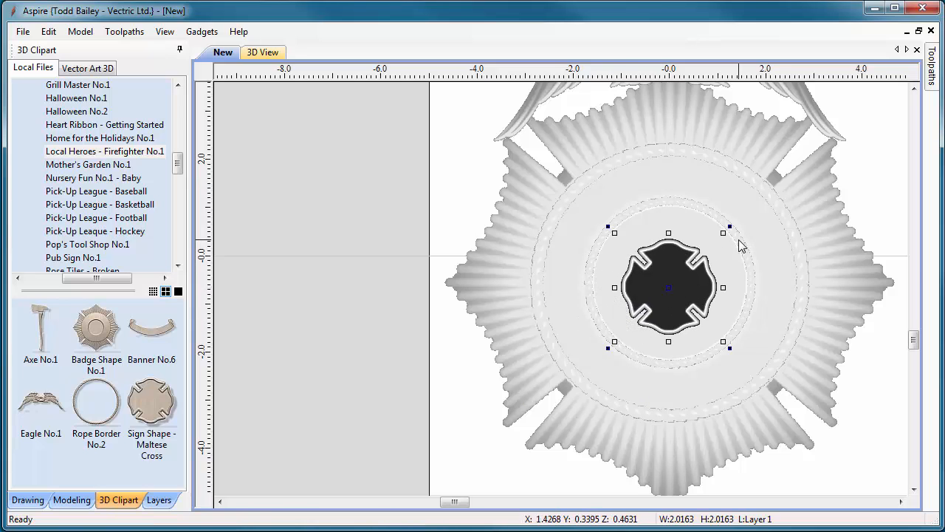
left_click_drag(726, 228, 734, 220)
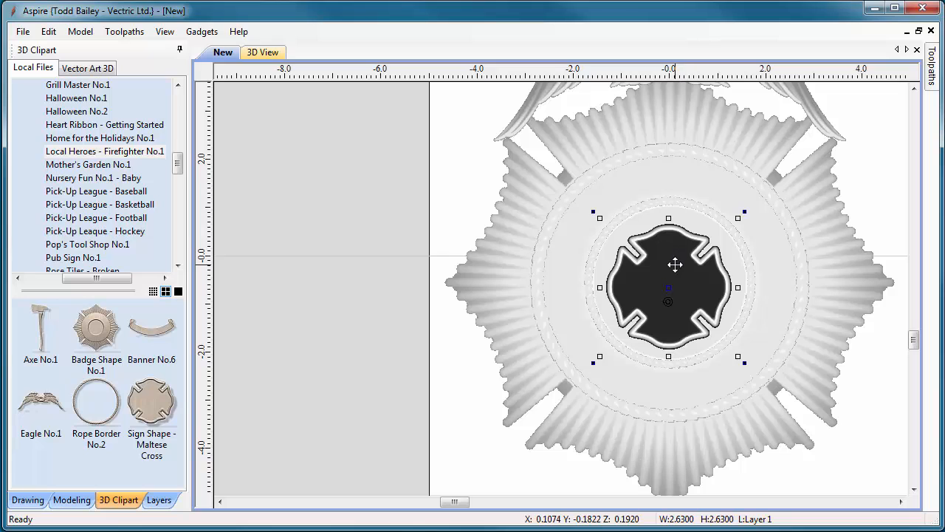
Center the Maltese cross and the inner rope border on each other vertically and horizontally, and show the result in the 3D view.
left_click(715, 215)
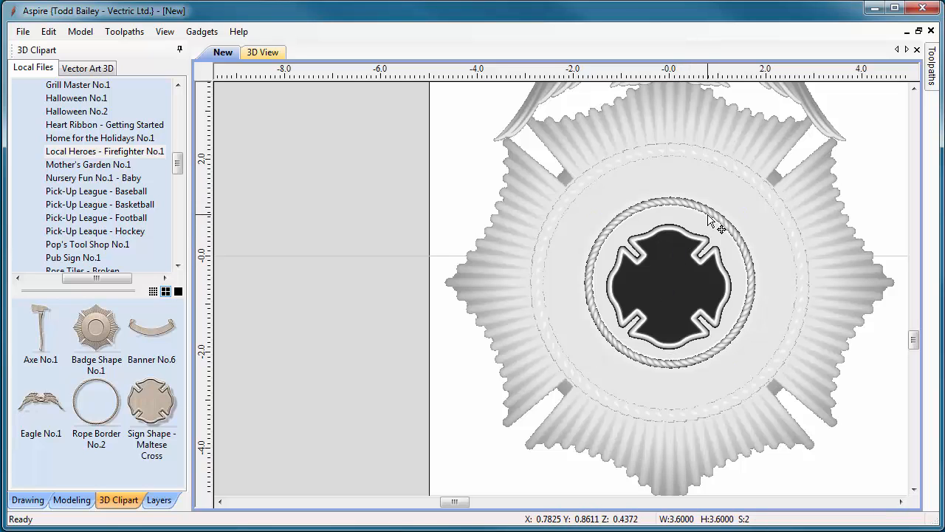
left_click(74, 501)
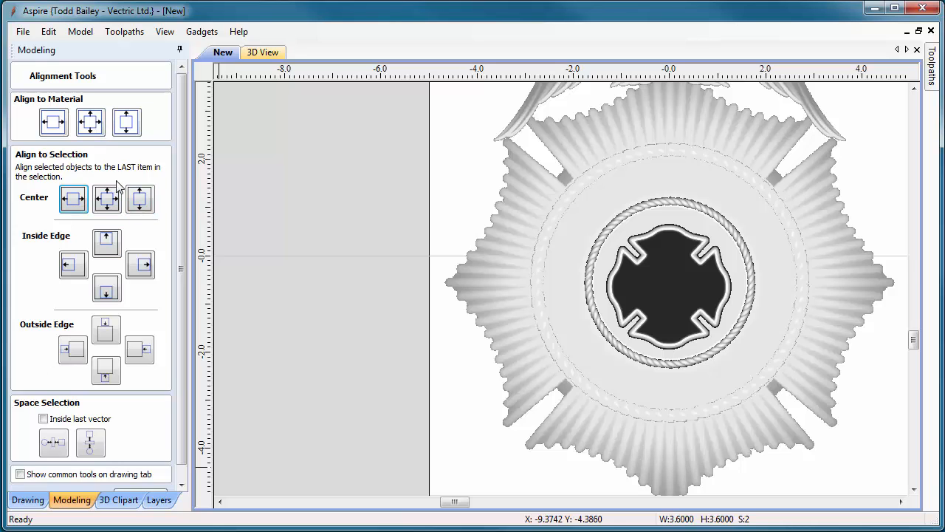
left_click(137, 201)
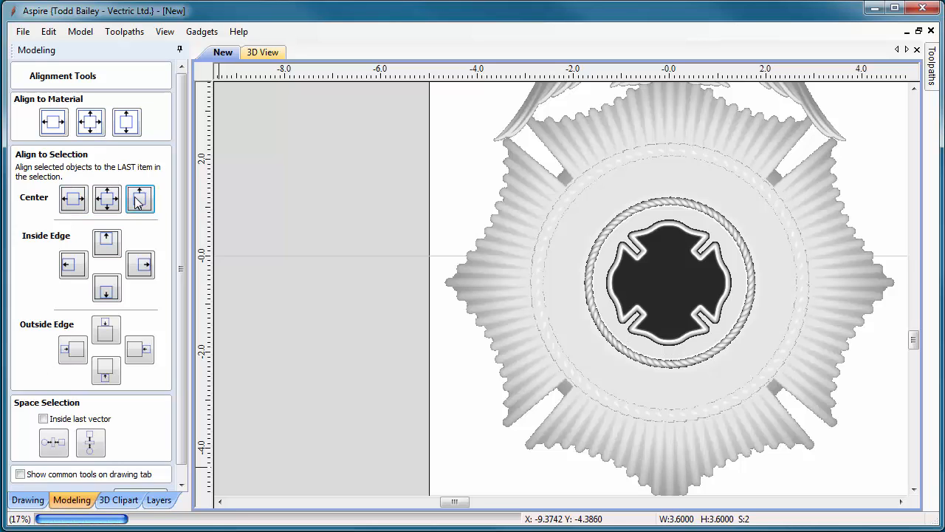
left_click(74, 202)
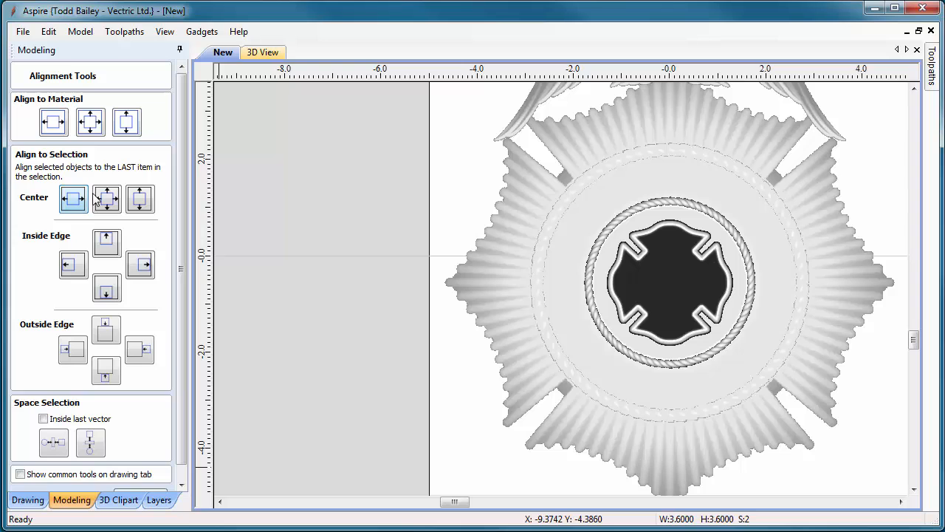
left_click(263, 52)
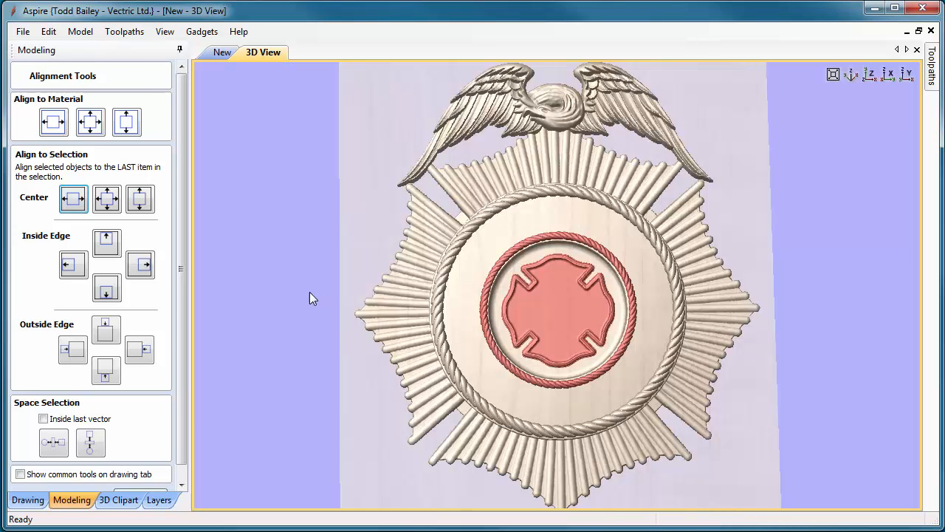
scroll(185, 416, "down", 1)
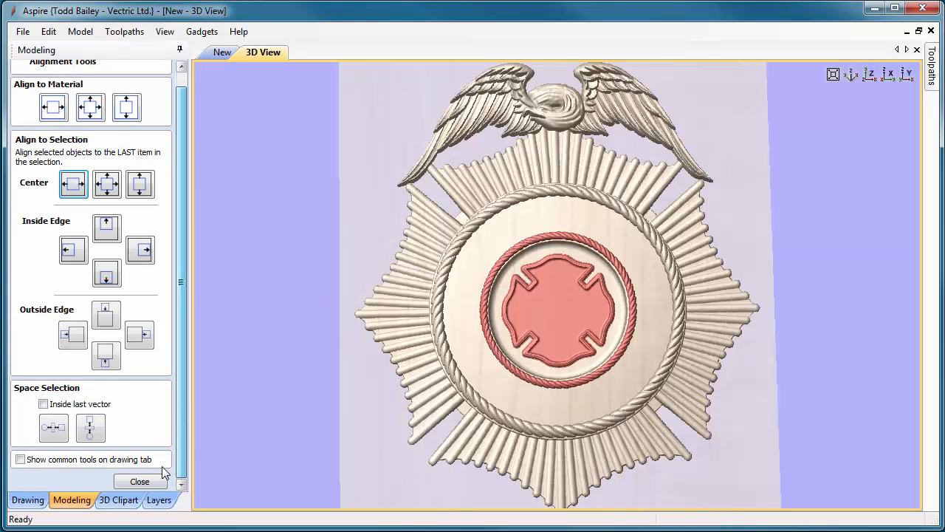
left_click(139, 481)
Set the Maltese cross component's shape height to 0.075 inches and inspect the badge from above in the 3D view.
left_click(53, 424)
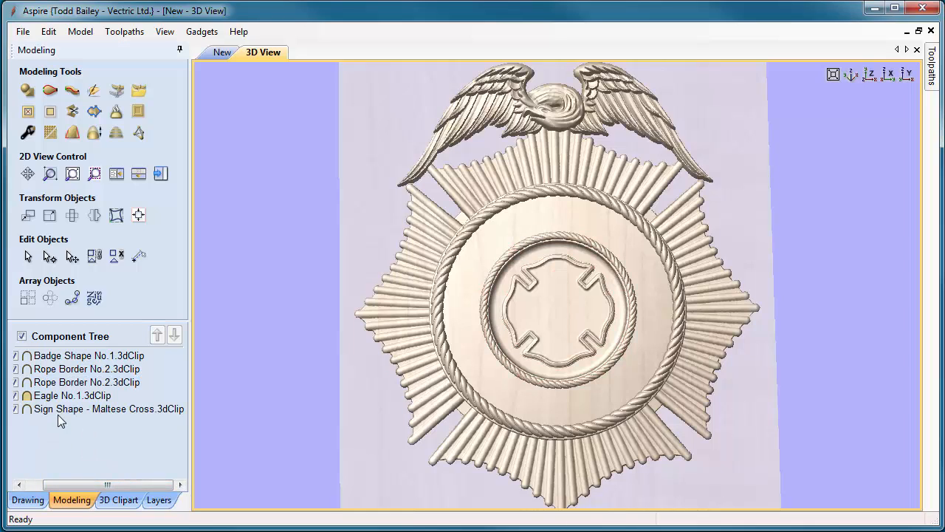
left_click(60, 410)
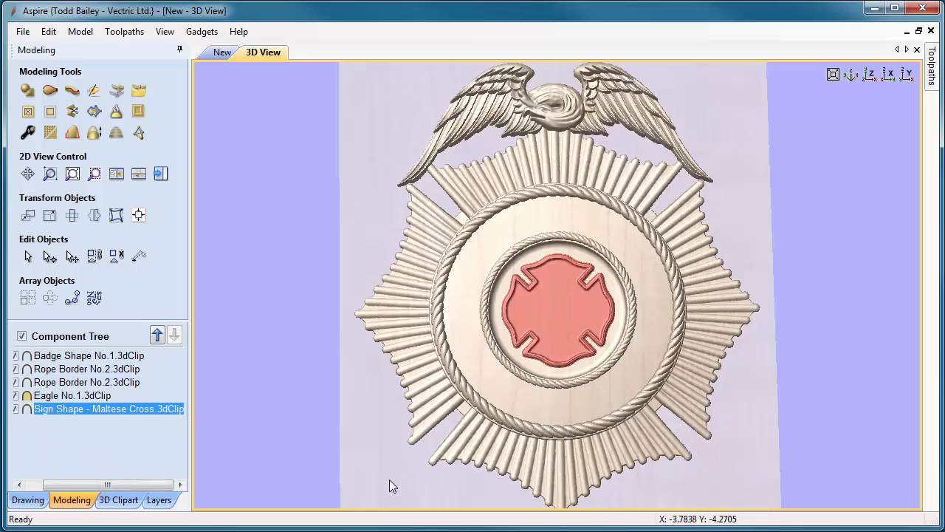
left_click_drag(394, 483, 545, 306)
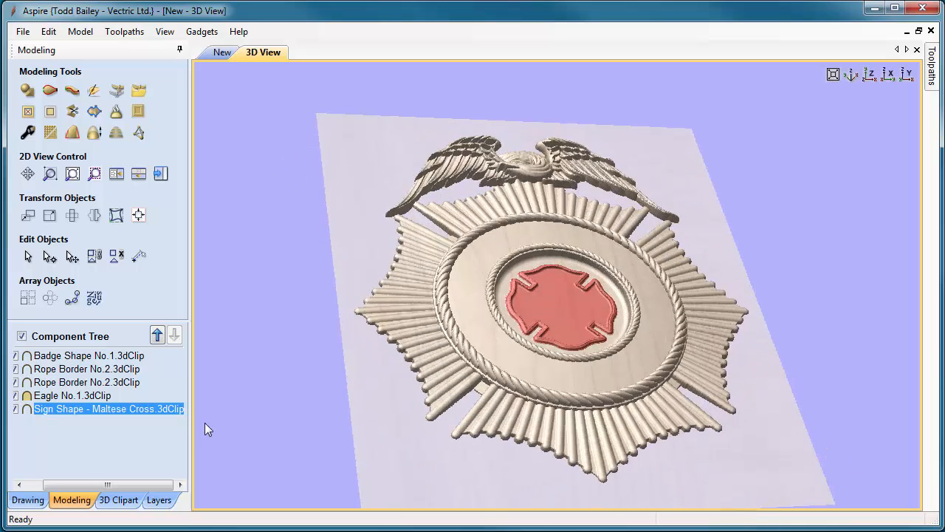
left_click(27, 132)
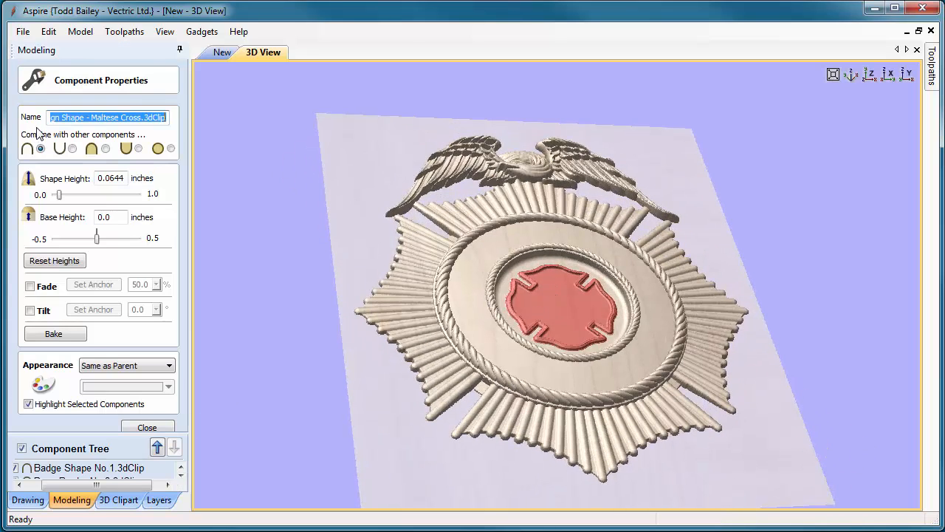
left_click_drag(112, 178, 130, 177)
left_click(112, 221)
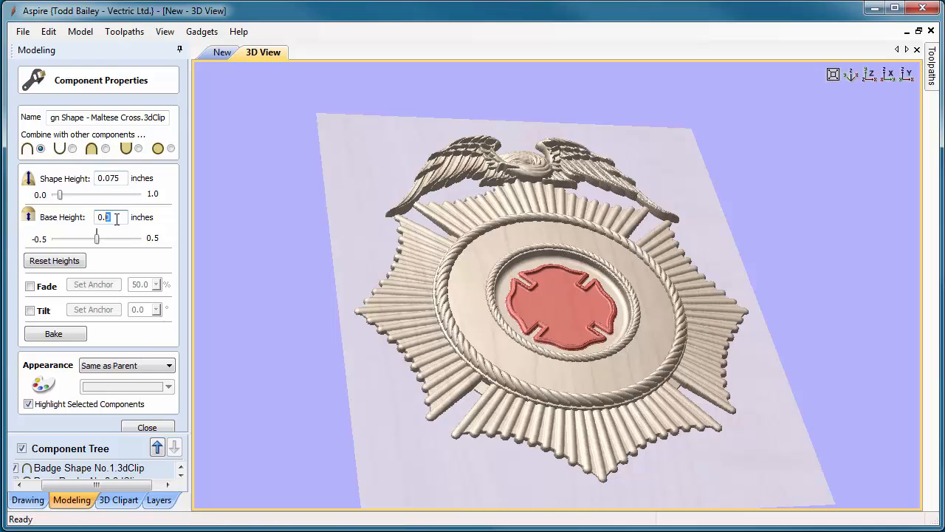
left_click(147, 427)
left_click_drag(473, 314, 569, 367)
scroll(570, 367, "down", 2)
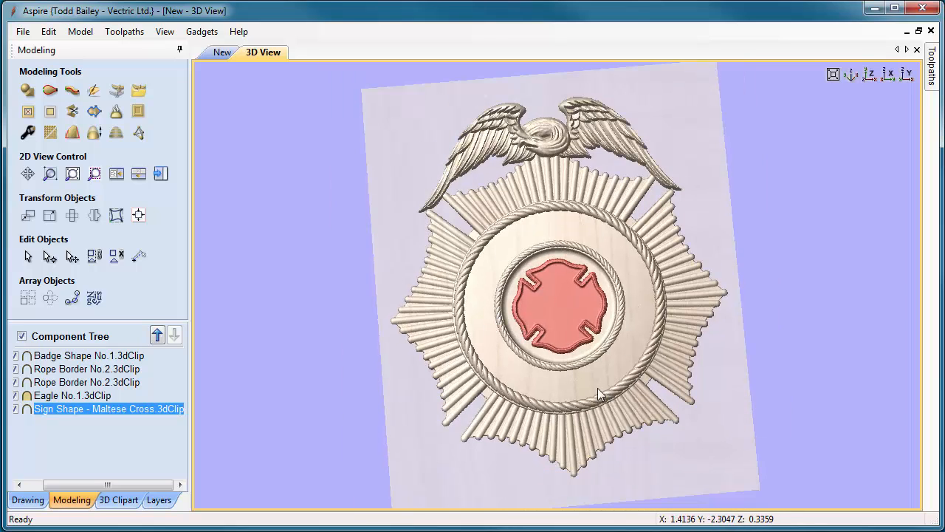
left_click_drag(546, 314, 554, 336)
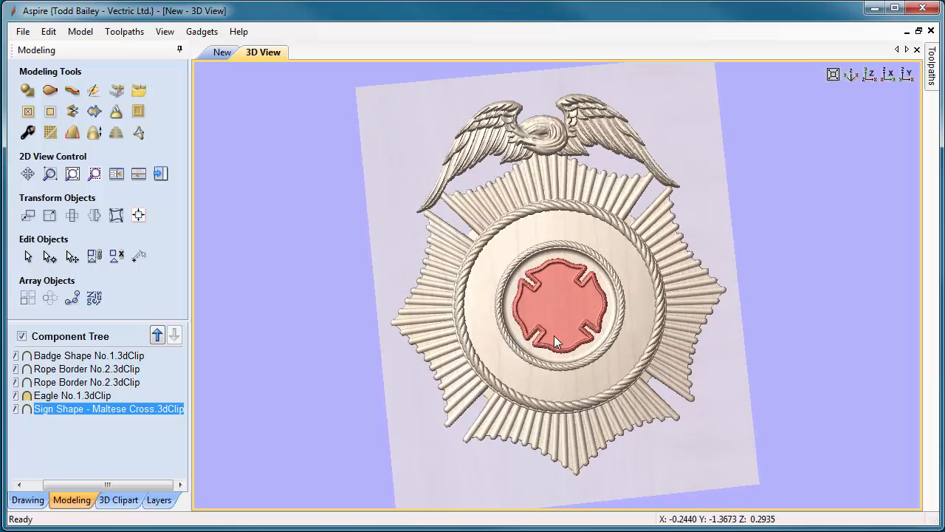
left_click(870, 74)
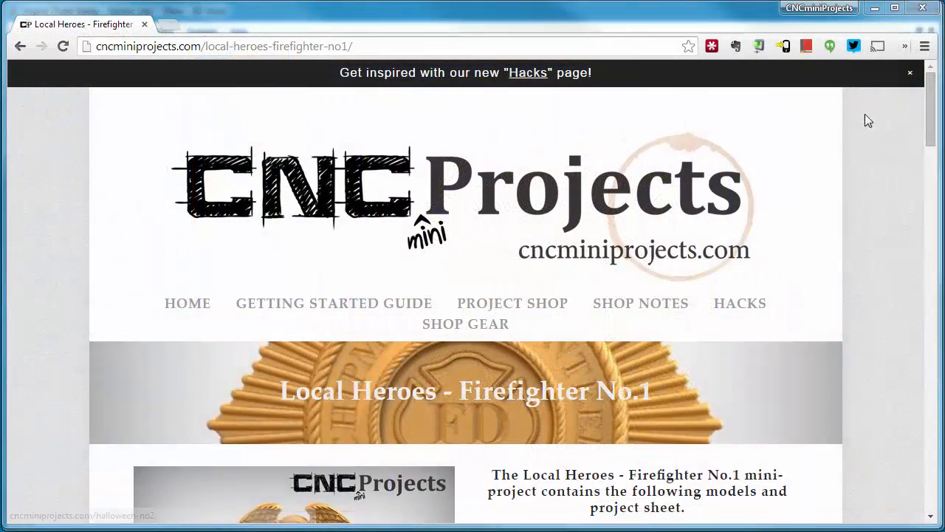
In Chrome, review the Local Heroes - Firefighter No.1 page on cncminiprojects.com for other model combinations and the Hack this Mini-Project example.
scroll(934, 118, "down", 1)
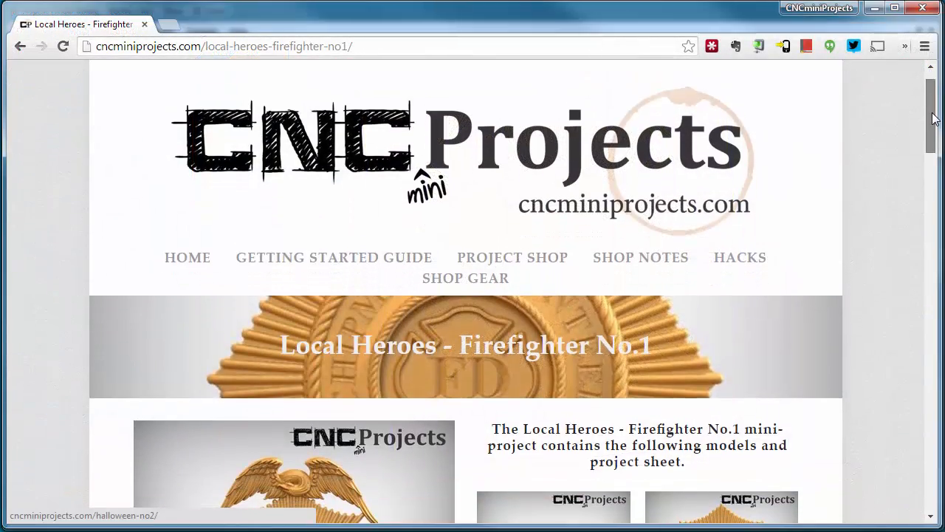
left_click_drag(934, 118, 931, 307)
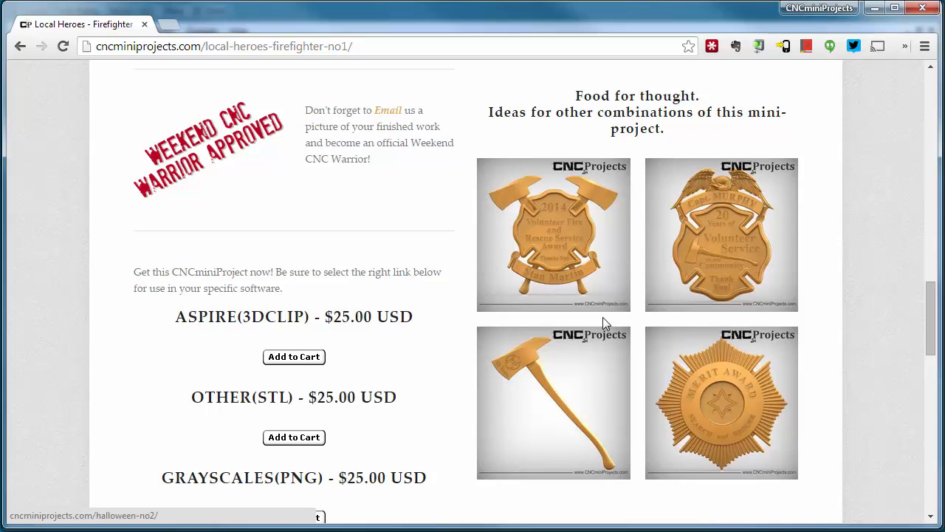
left_click_drag(931, 314, 930, 391)
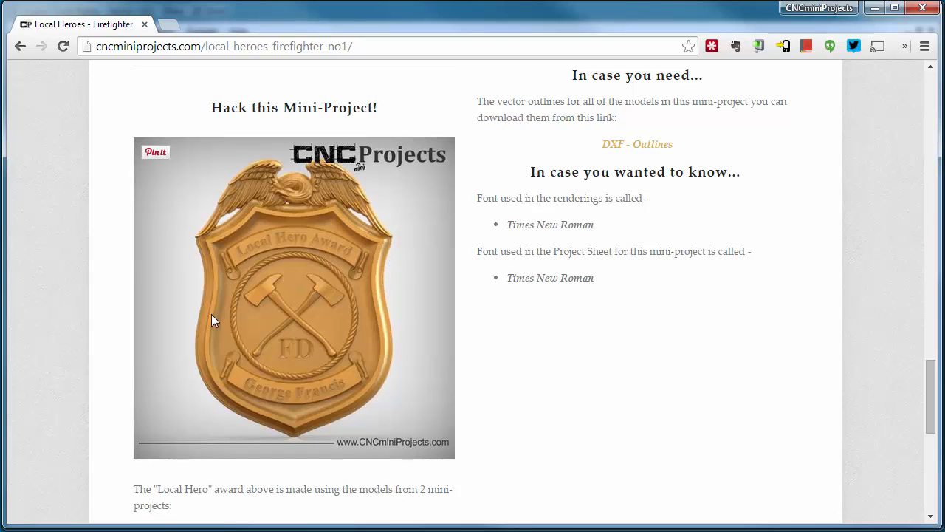
left_click_drag(930, 381, 931, 412)
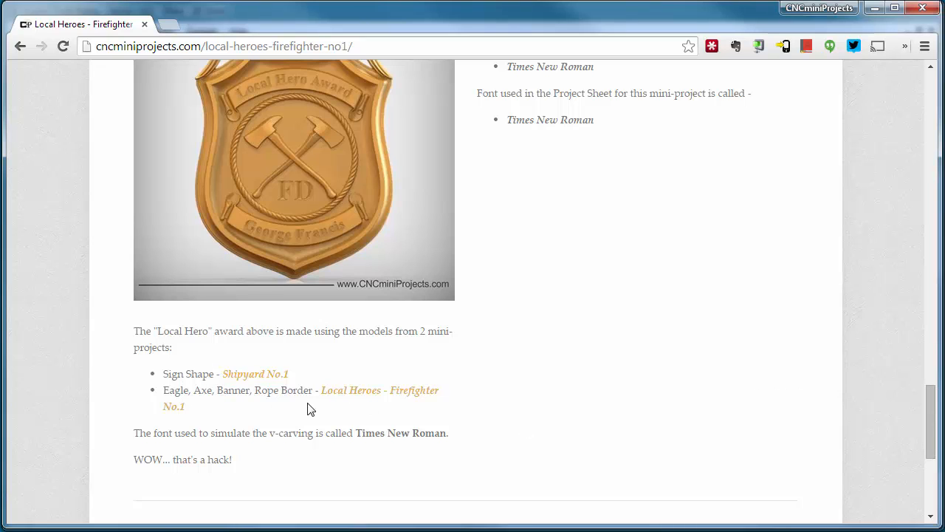
left_click_drag(934, 435, 930, 414)
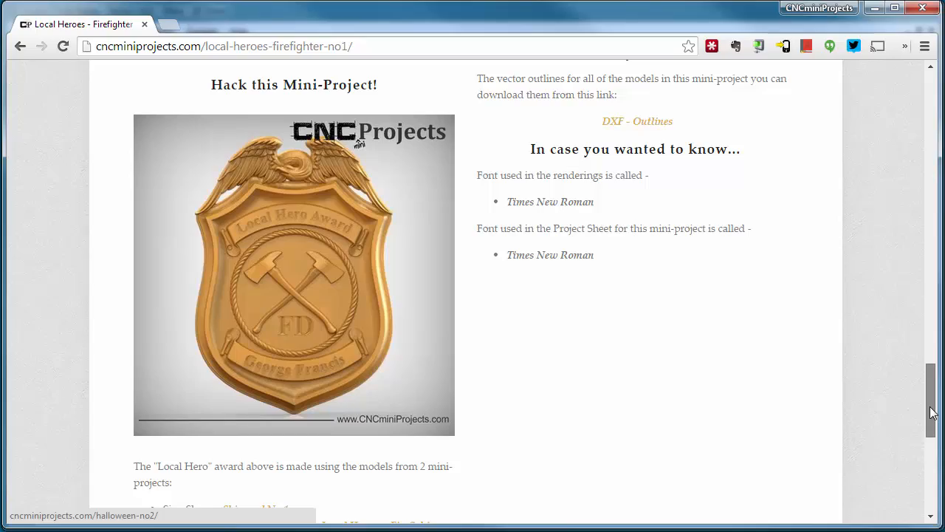